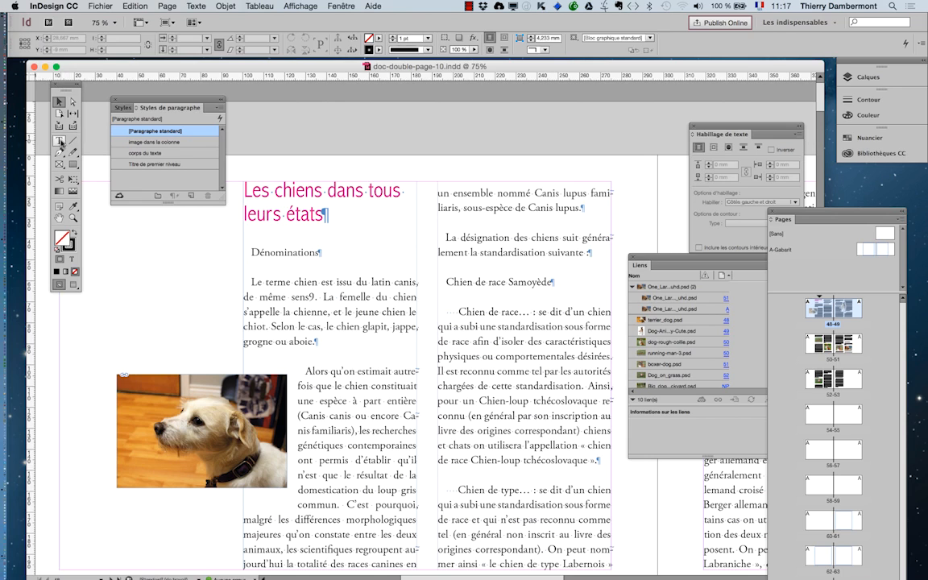
Step: Check which paragraph styles are applied to the title, the body text and the line holding the running dog image
left_click(59, 140)
left_click(244, 191)
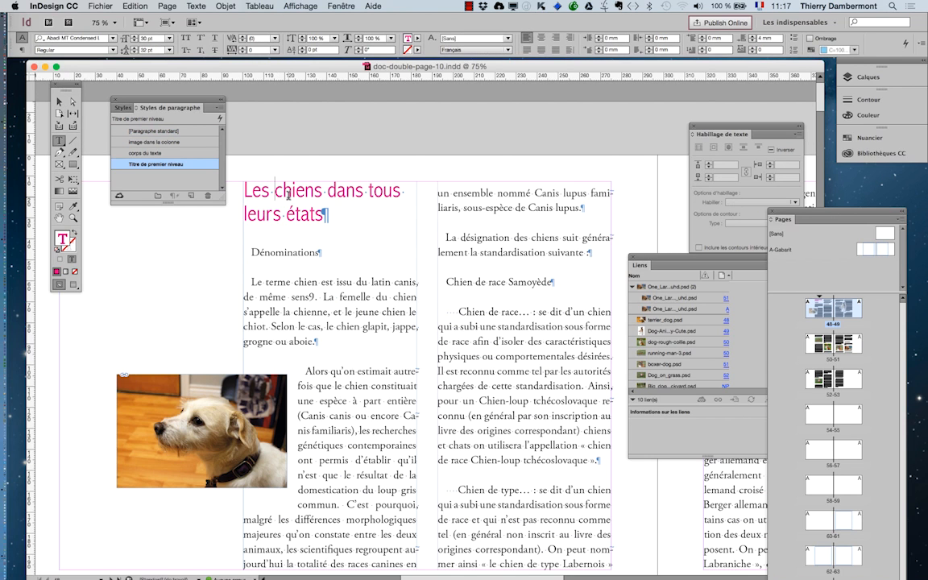
left_click(319, 297)
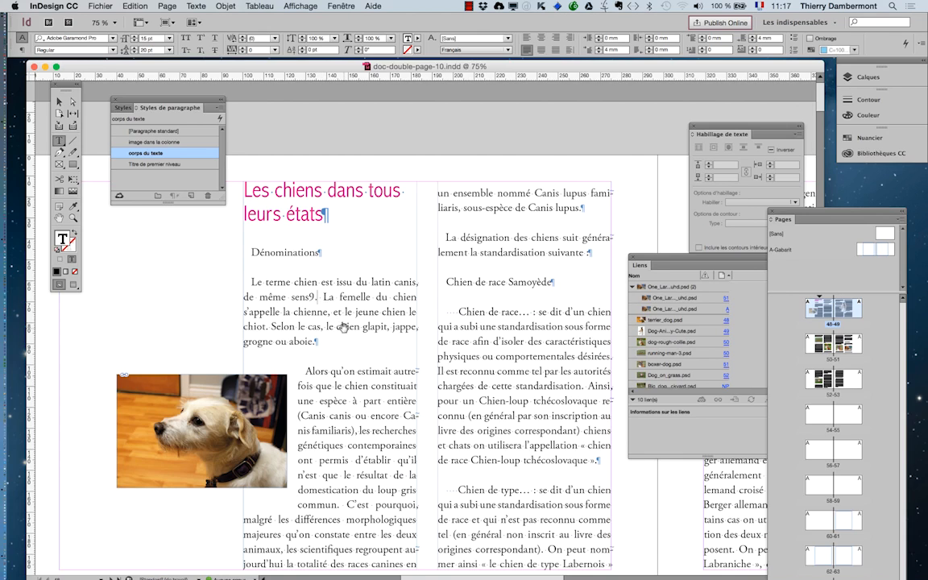
key("super+minus")
scroll(379, 331, "right", 5)
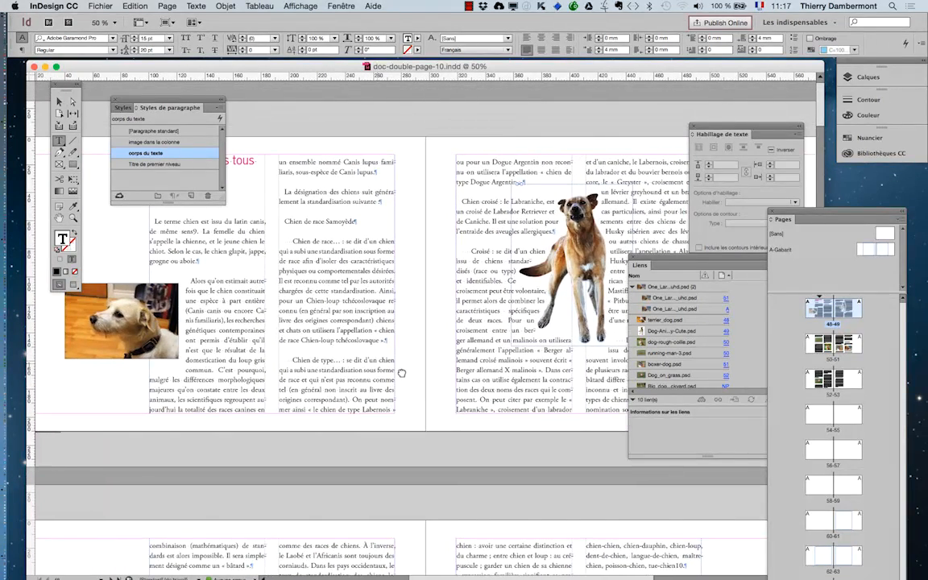
key("super+minus")
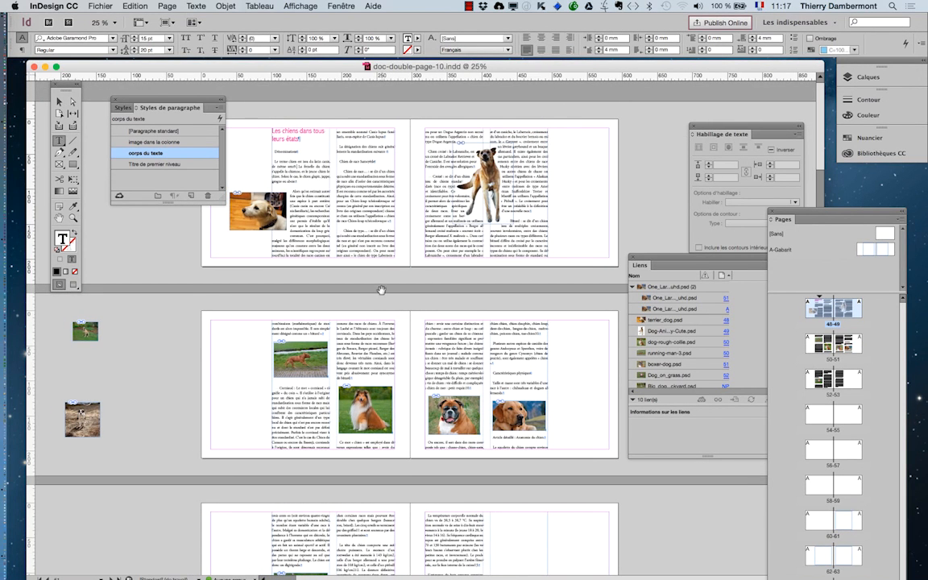
key("super+plus")
key("super+plus")
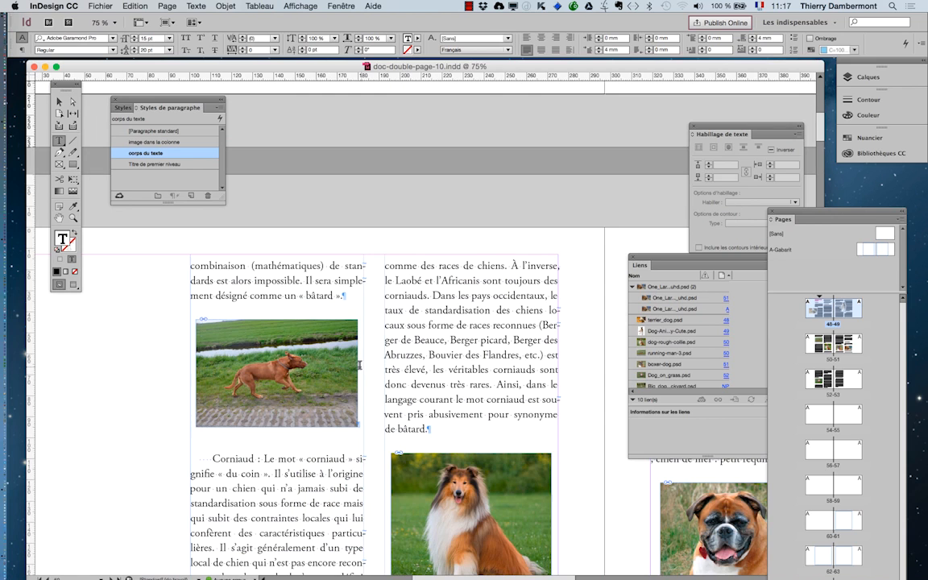
left_click(359, 365)
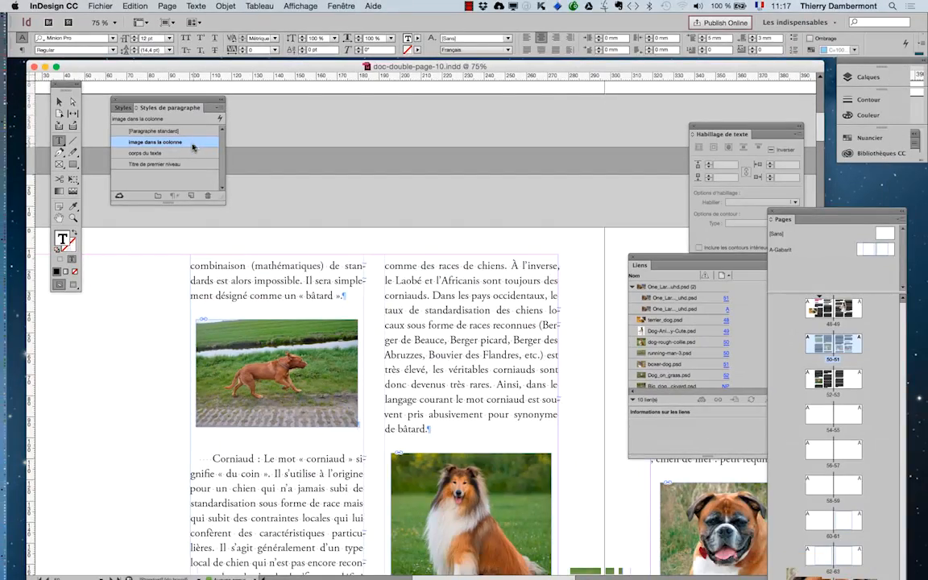
Step: Deselect everything, separate the paragraph styles from the character styles, and close the character styles
left_click(61, 103)
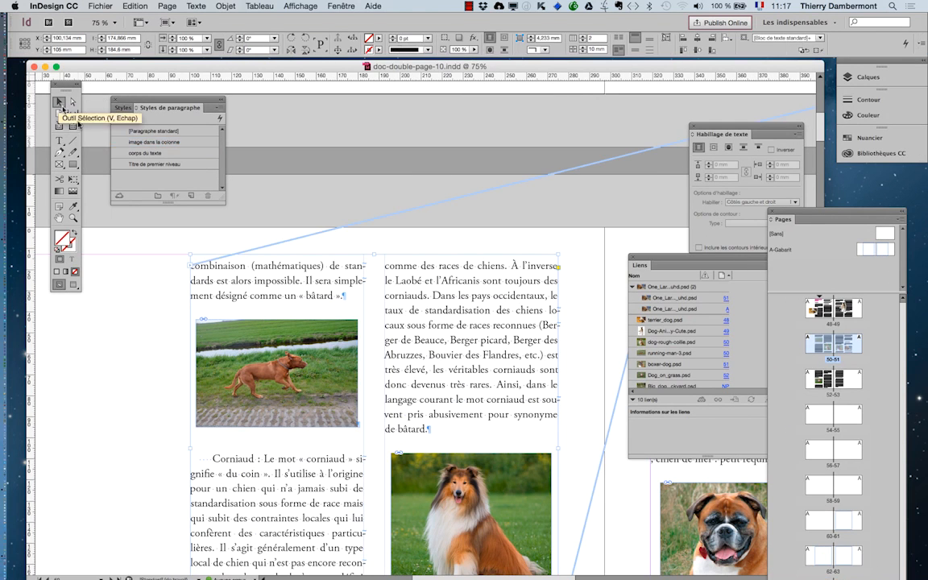
left_click(302, 182)
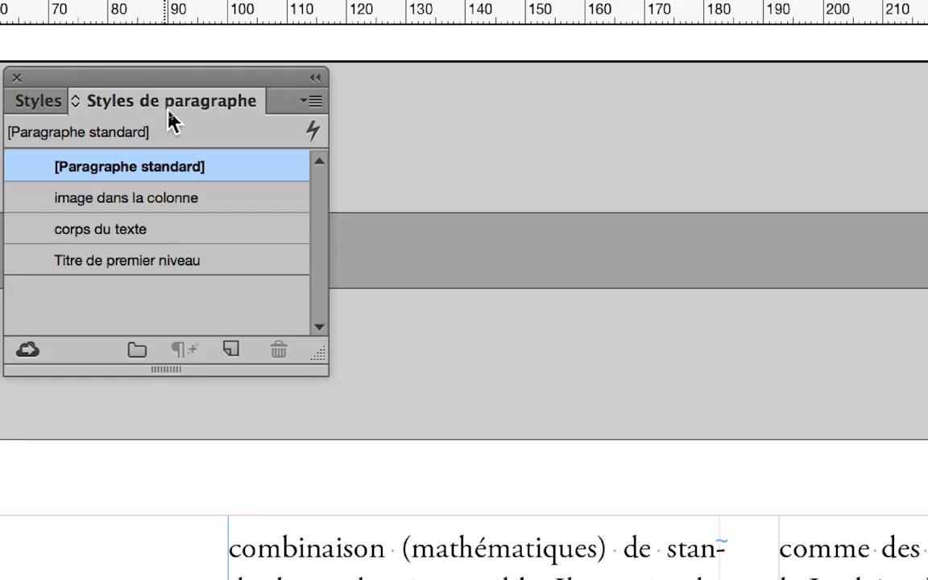
left_click_drag(172, 121, 446, 131)
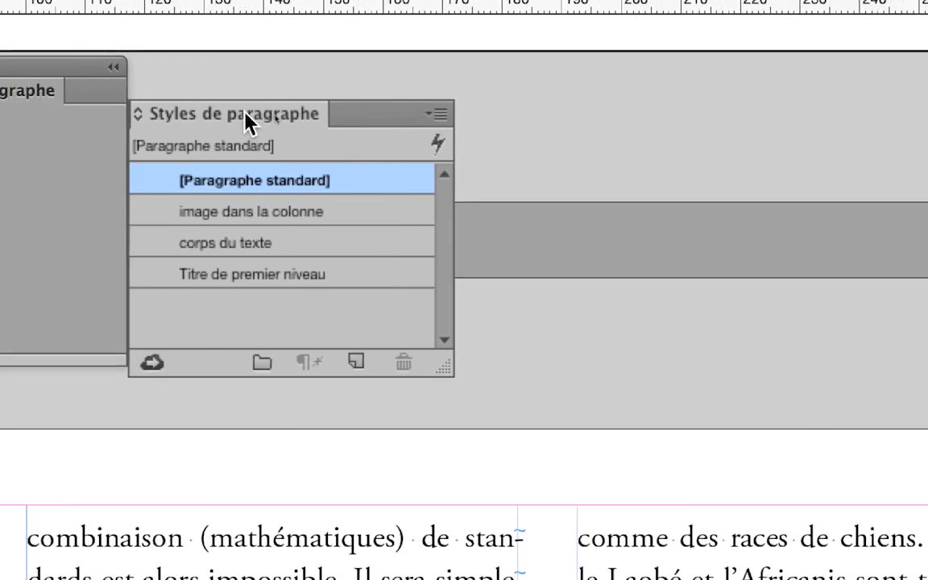
left_click_drag(245, 111, 288, 108)
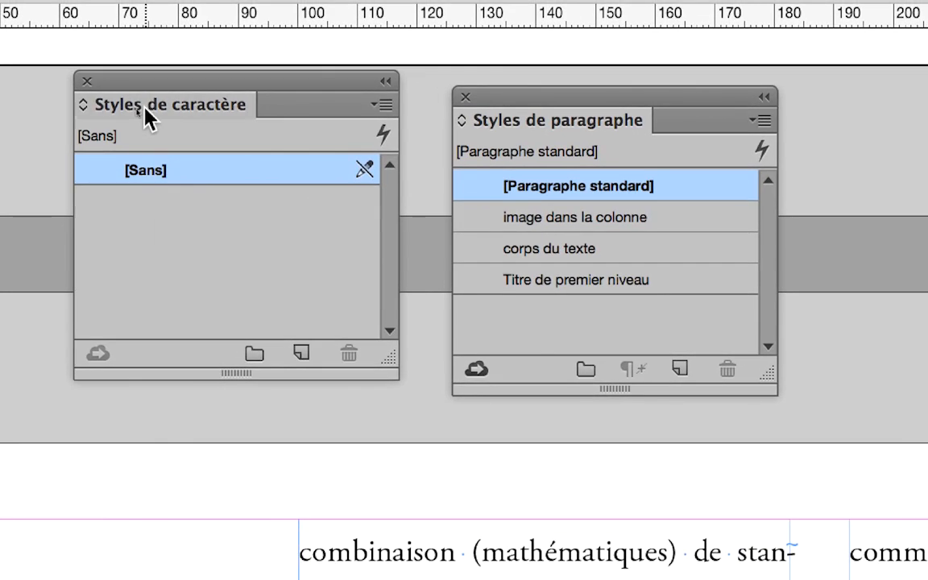
left_click_drag(145, 107, 132, 137)
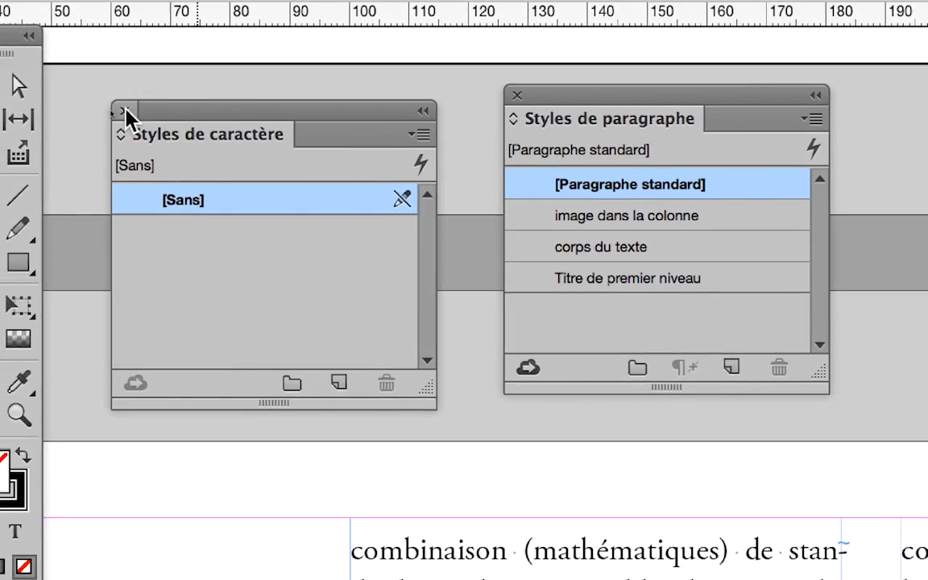
left_click(124, 112)
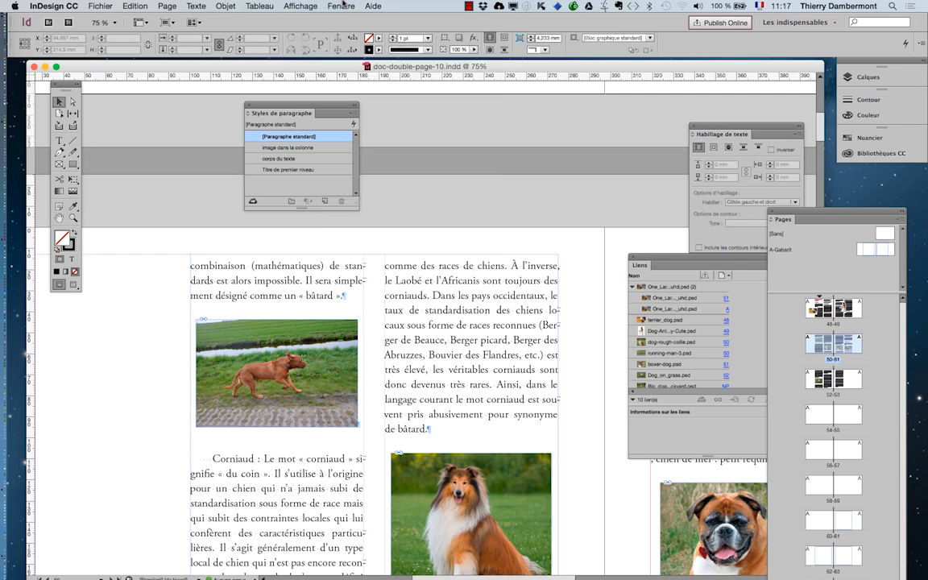
Step: Display the object styles (Styles d'objet) and place them beside the paragraph styles above the page
left_click(342, 5)
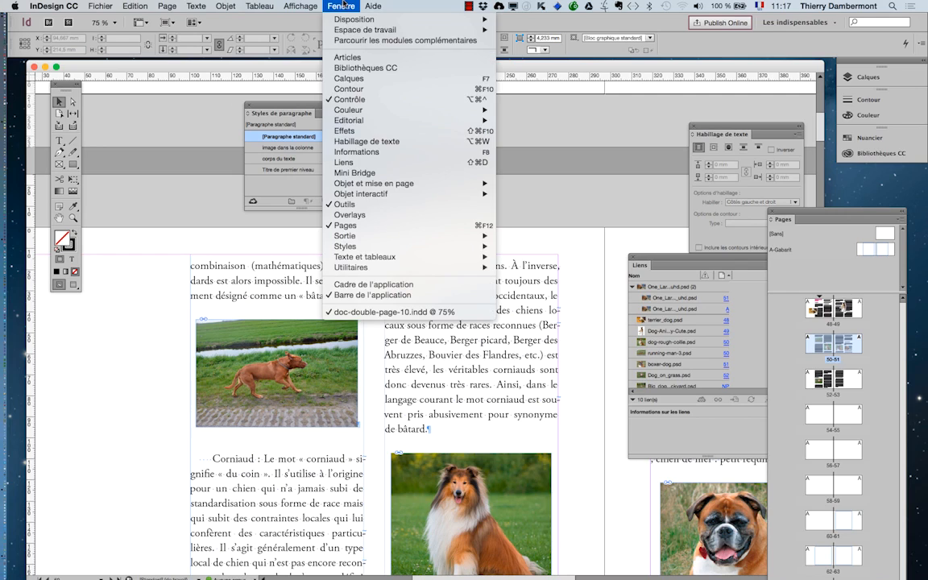
mouse_move(353, 249)
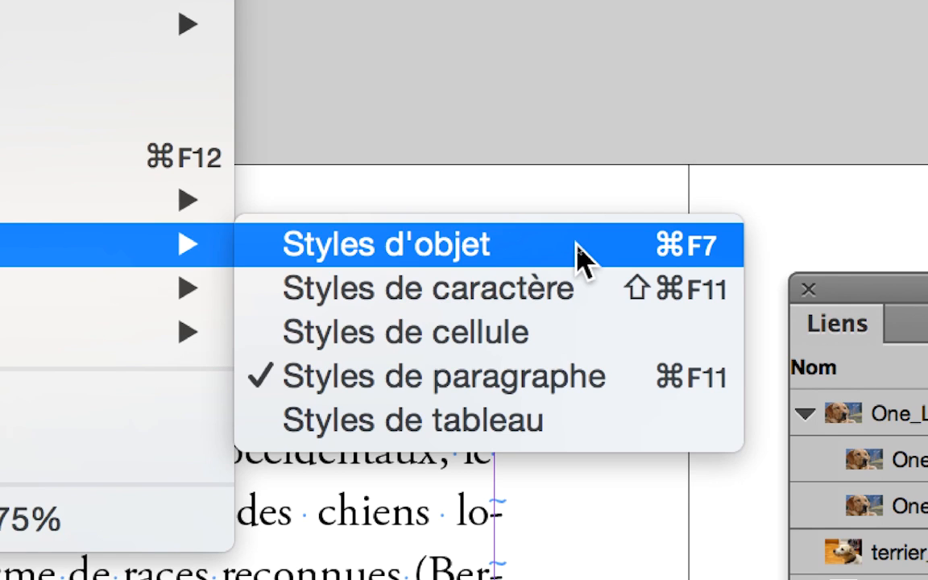
left_click(577, 246)
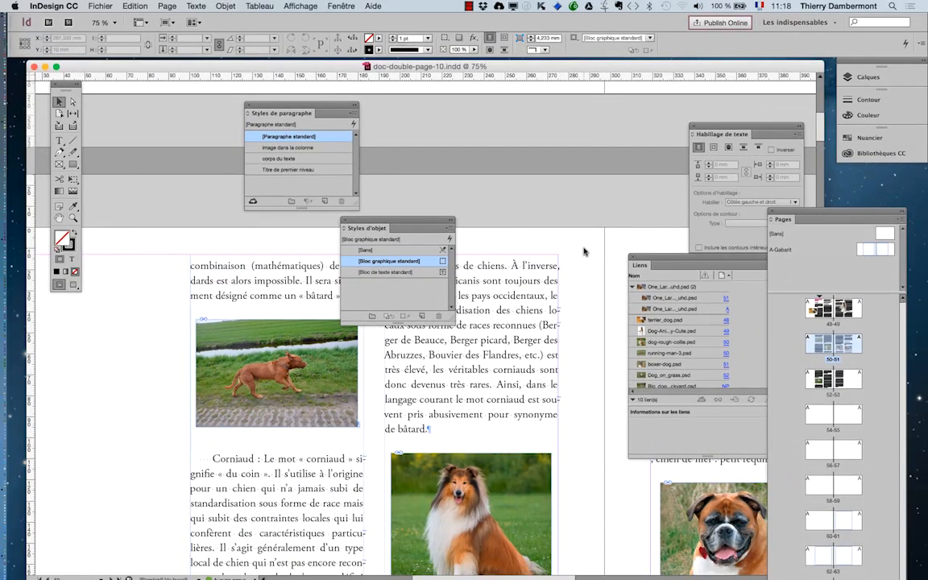
left_click_drag(394, 223, 470, 122)
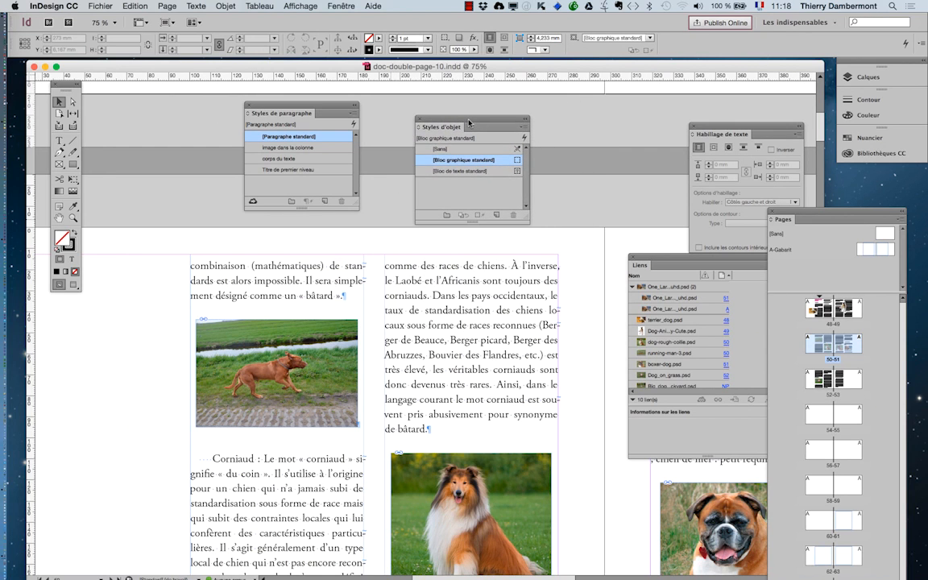
Step: Select the running dog image frame, bring the tools close to it, and make its stroke the active colour attribute
left_click(329, 326)
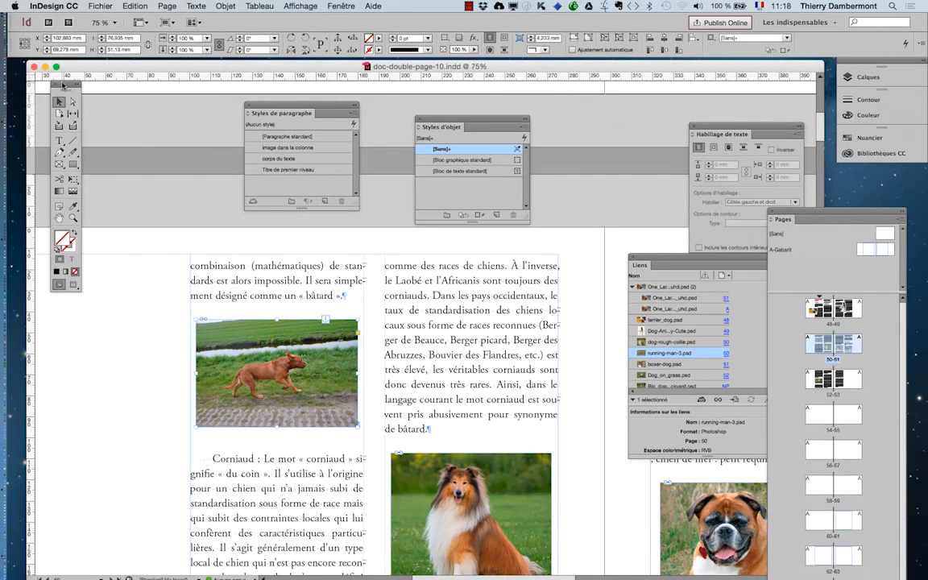
left_click_drag(58, 83, 145, 171)
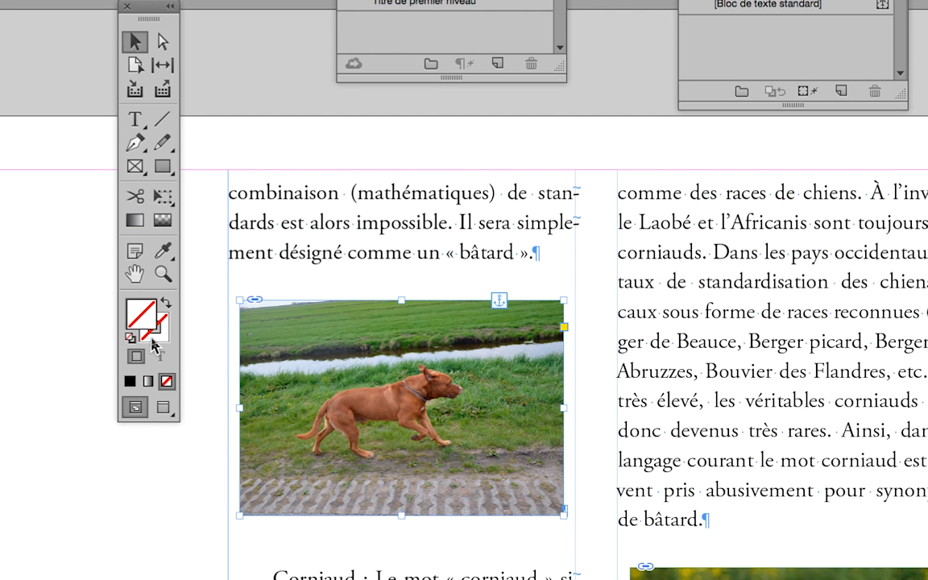
left_click(153, 342)
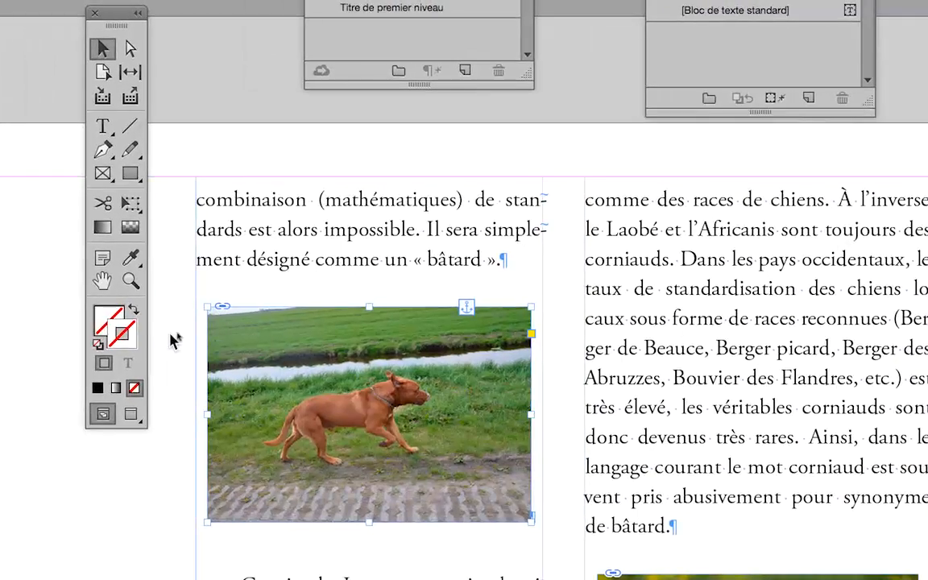
left_click(118, 331)
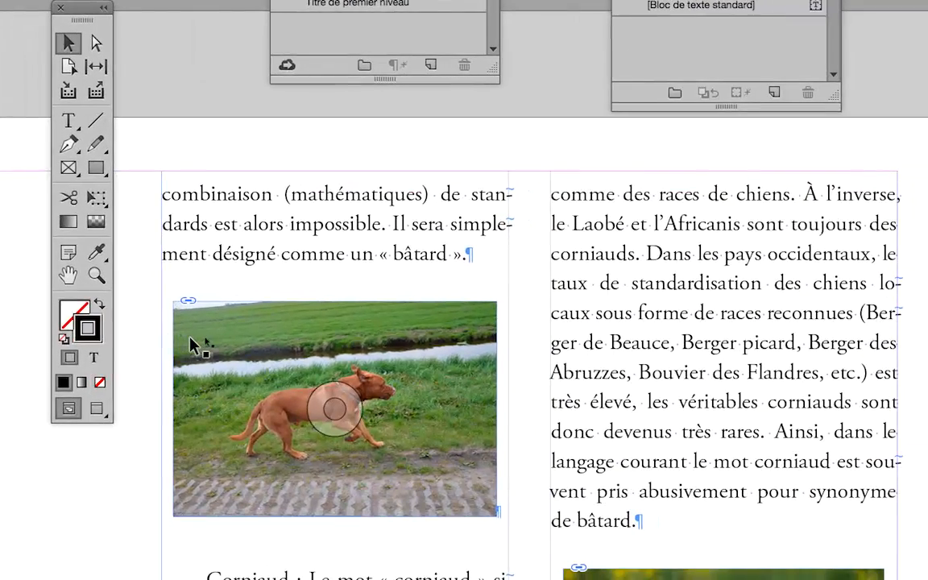
left_click(171, 339)
key("slash")
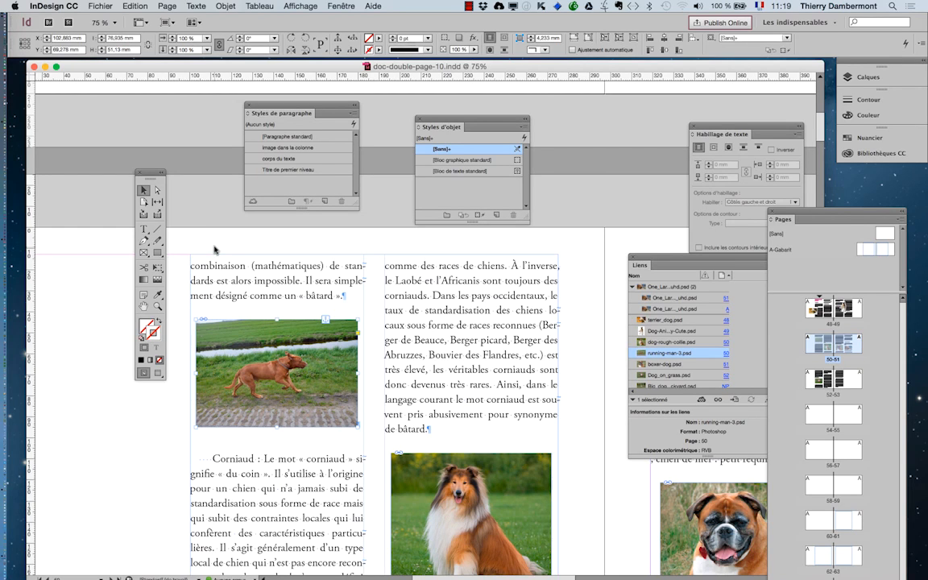
Step: Display the colour swatches (Nuancier) and float them over the page near the selected image
left_click_drag(149, 175, 144, 173)
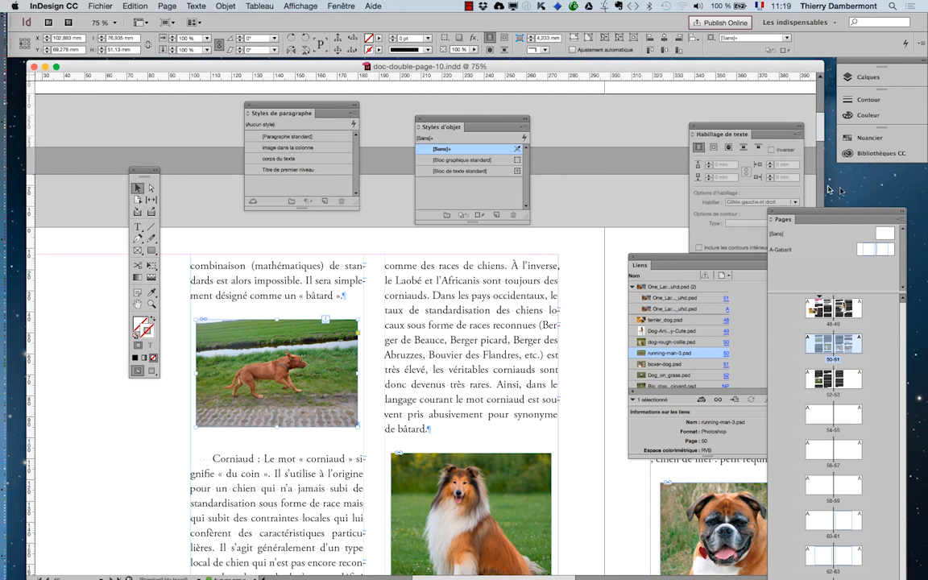
left_click(868, 137)
left_click_drag(740, 129, 532, 238)
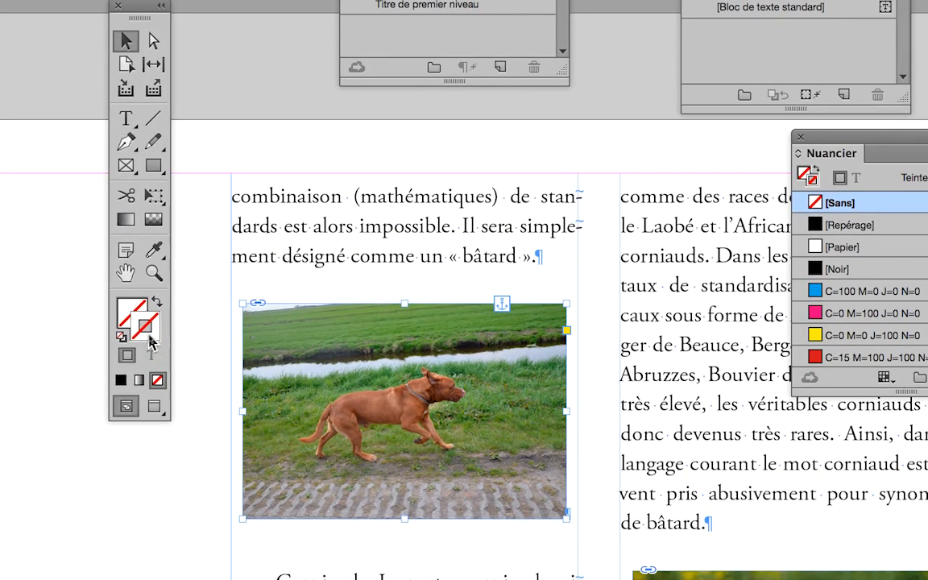
double_click(151, 341)
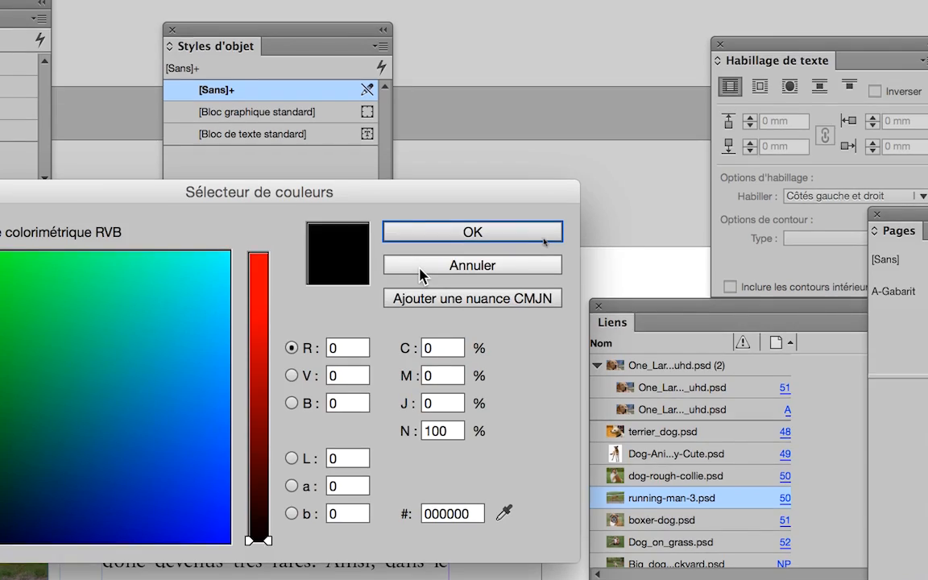
left_click(472, 265)
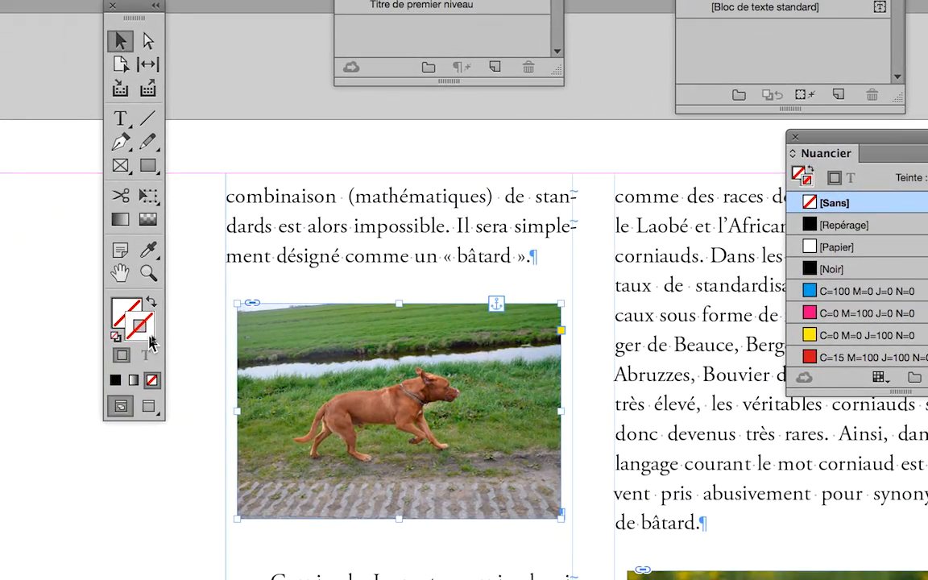
double_click(150, 337)
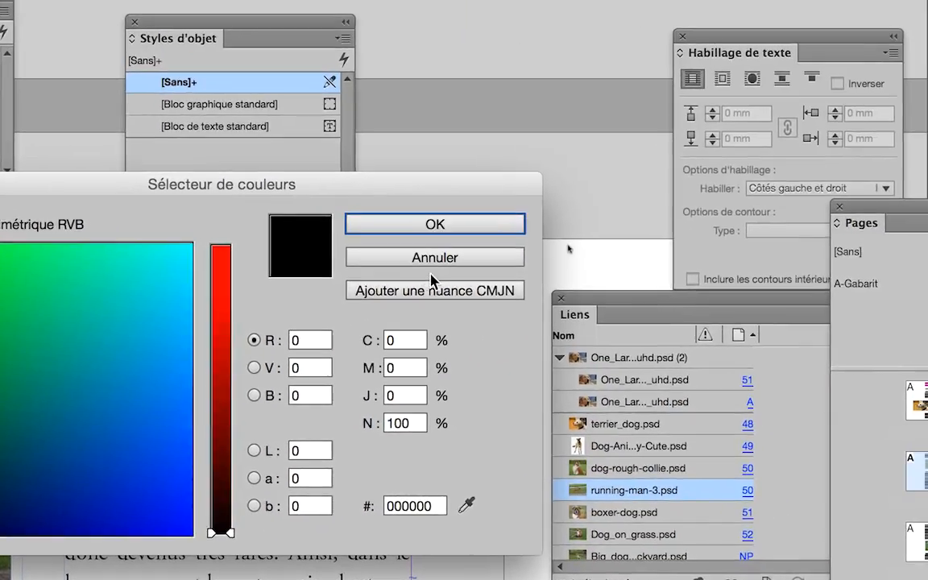
left_click(914, 138)
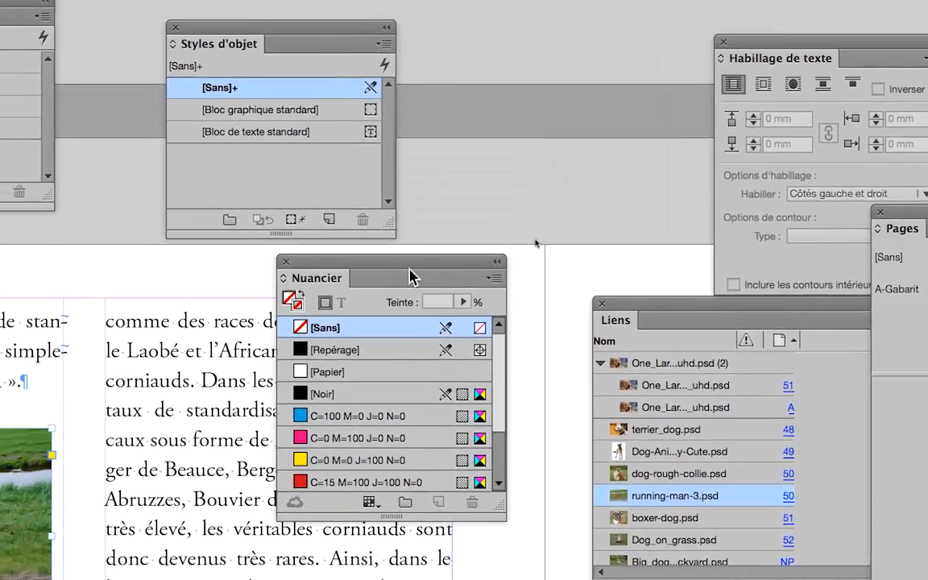
Step: Place the swatches beside the object styles, start a new colour swatch, and move its dialog clear of the running dog image
left_click_drag(342, 265, 504, 16)
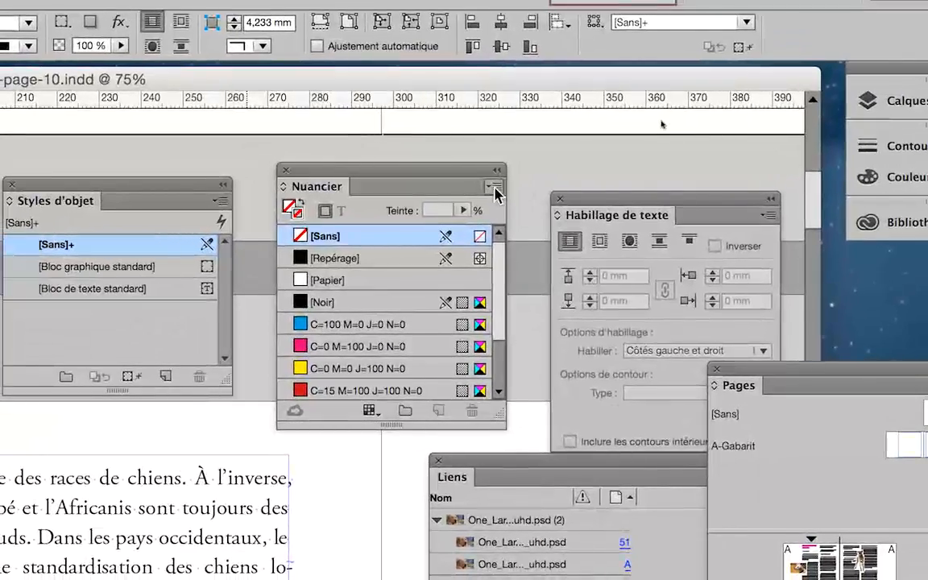
left_click(553, 197)
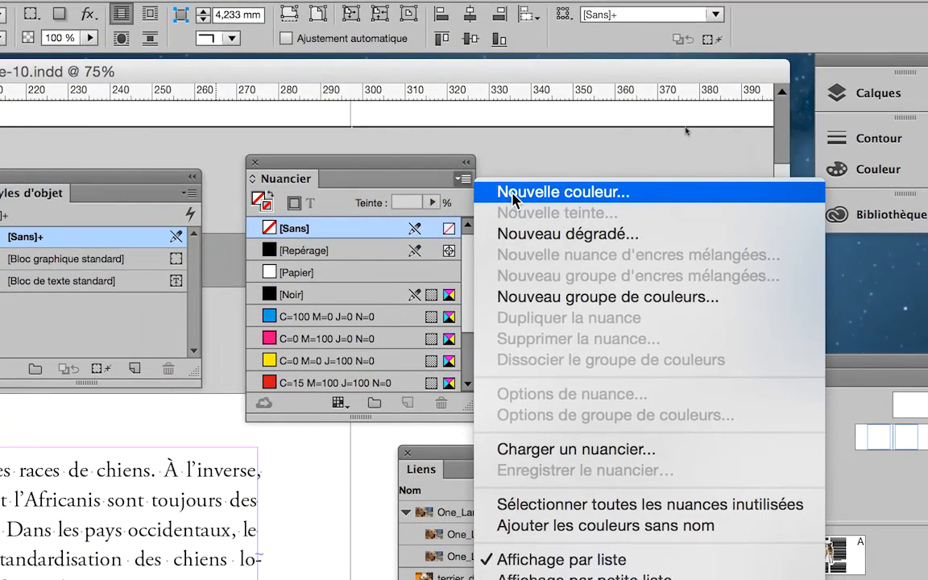
left_click(513, 193)
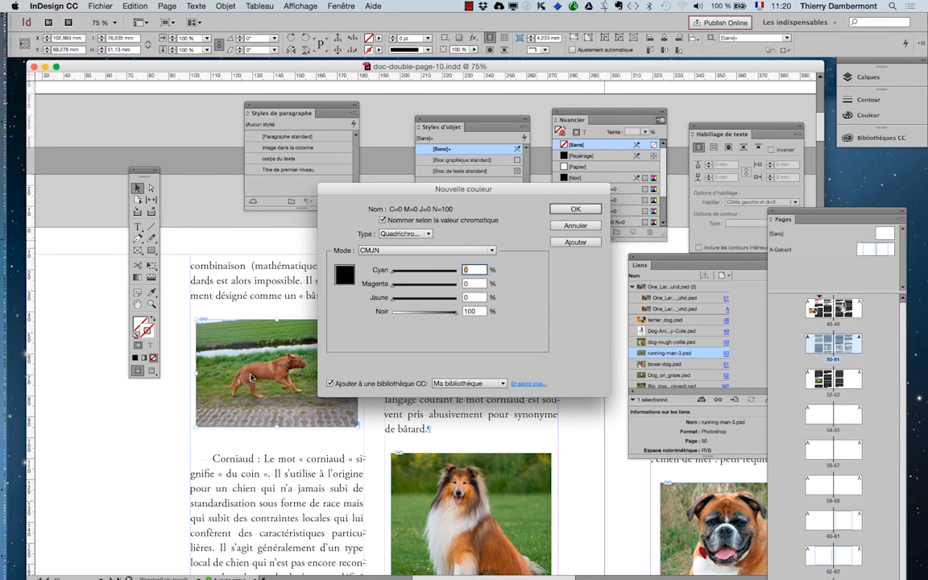
left_click_drag(387, 191, 458, 191)
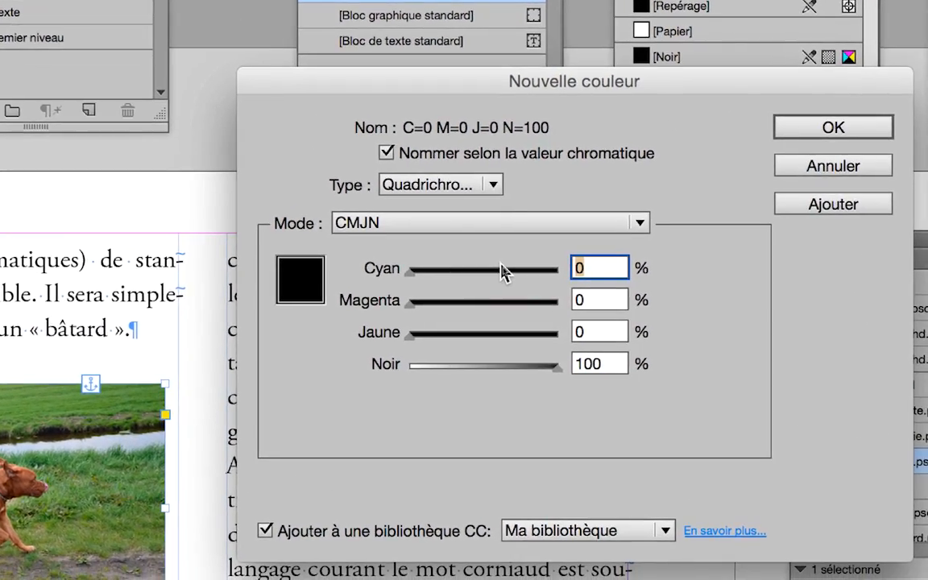
Step: Mix the new CMJN colour with cyan 61 %, magenta 46 %, yellow 82 % and black 0 %
left_click(524, 296)
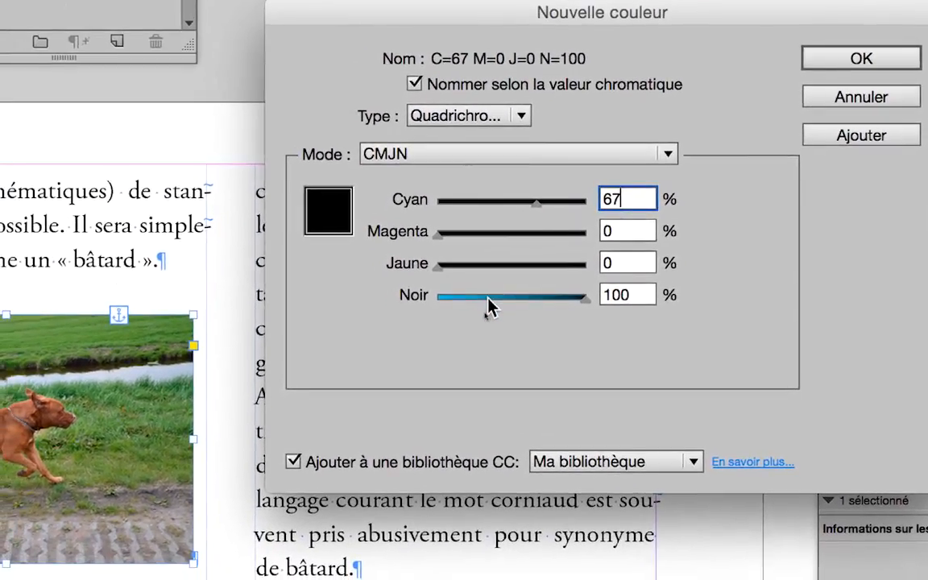
left_click_drag(483, 337, 443, 337)
left_click(539, 270)
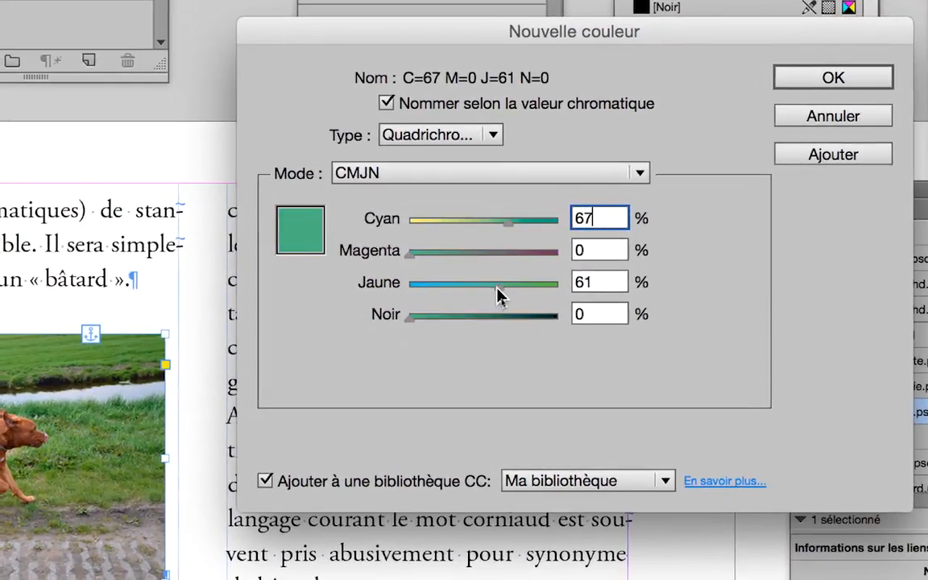
left_click(480, 266)
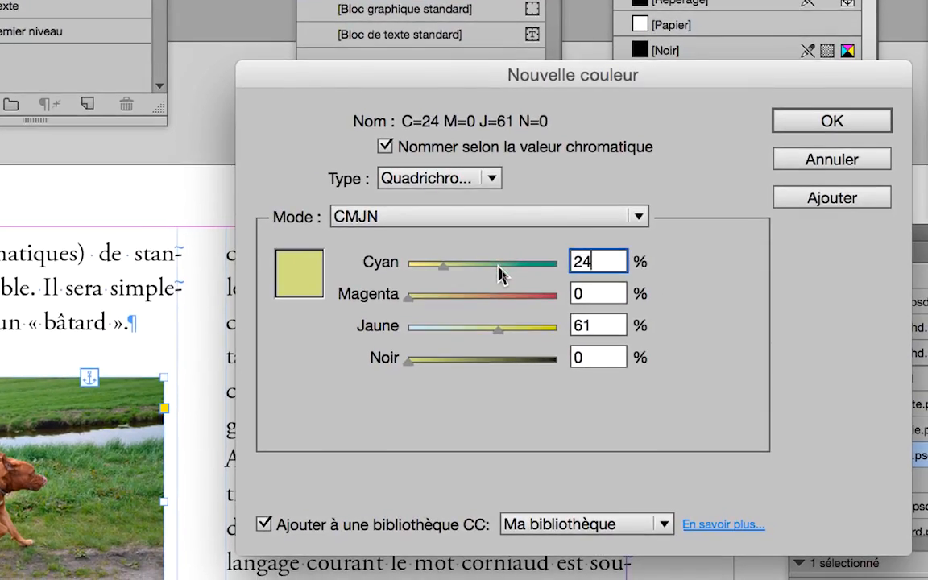
left_click(535, 265)
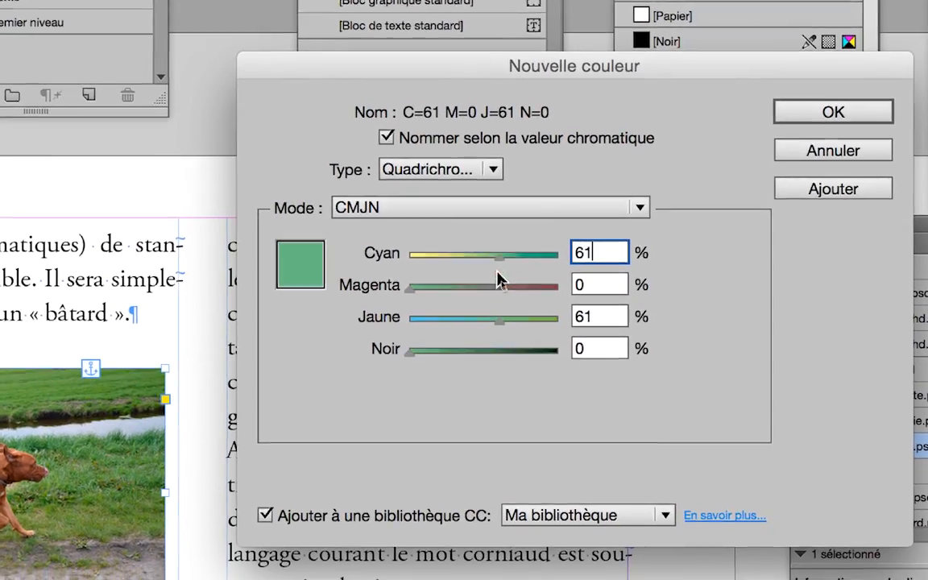
left_click(478, 286)
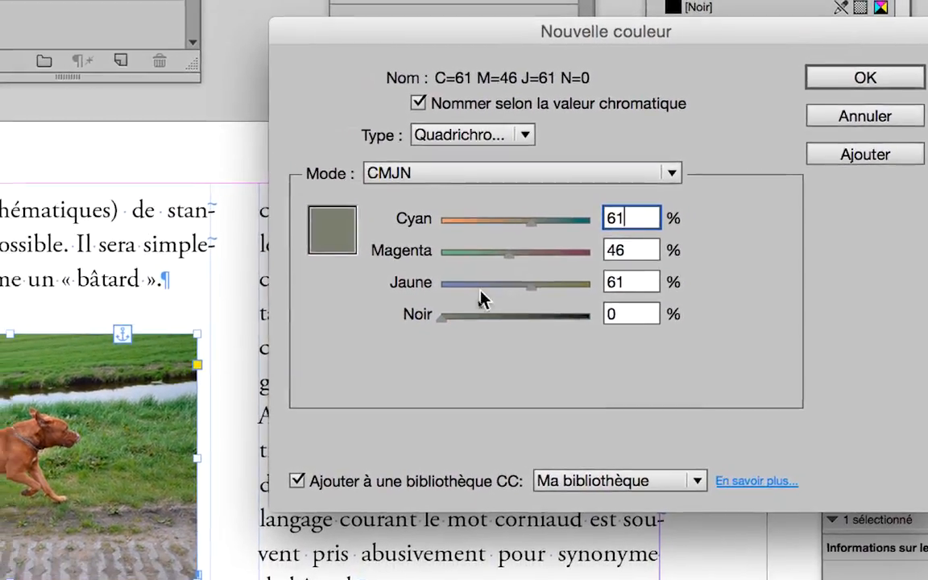
left_click_drag(481, 288, 438, 286)
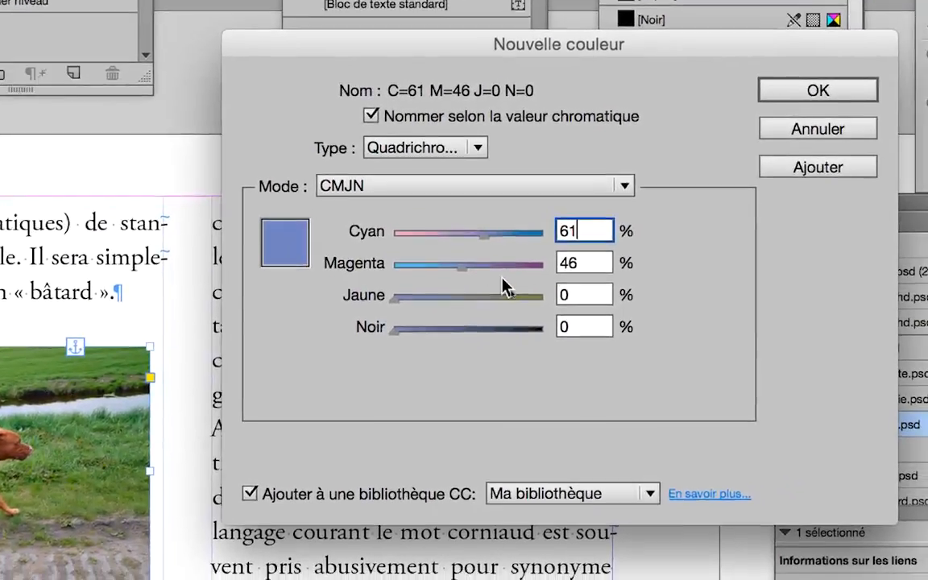
left_click(566, 302)
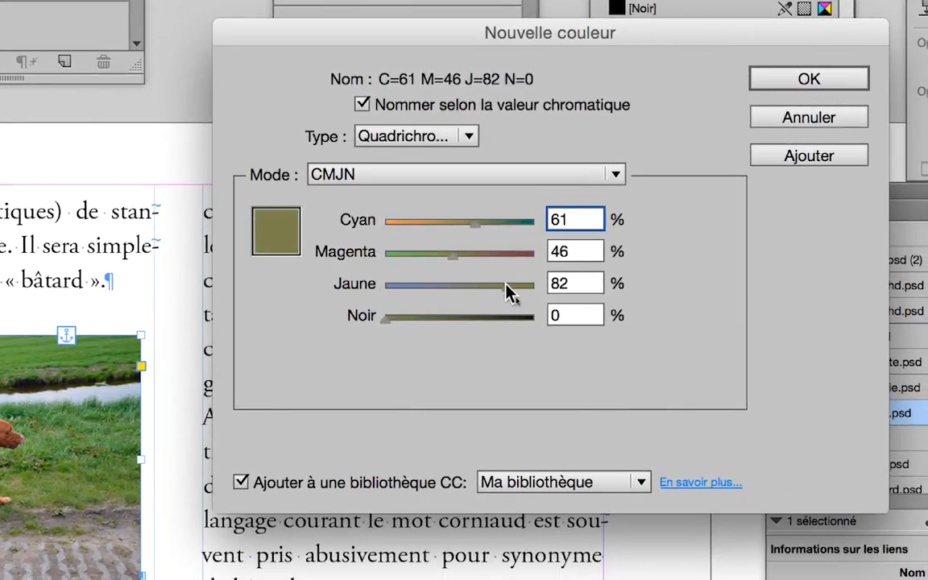
Step: Try the RVB mode for the new colour, look through the available colour modes and libraries, and return to CMJN
left_click(361, 174)
left_click(418, 229)
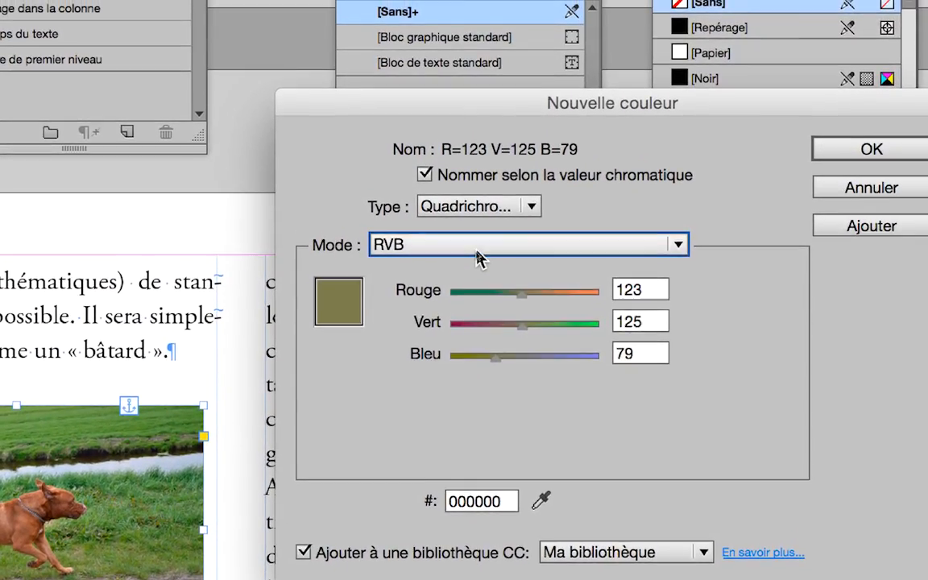
left_click(476, 216)
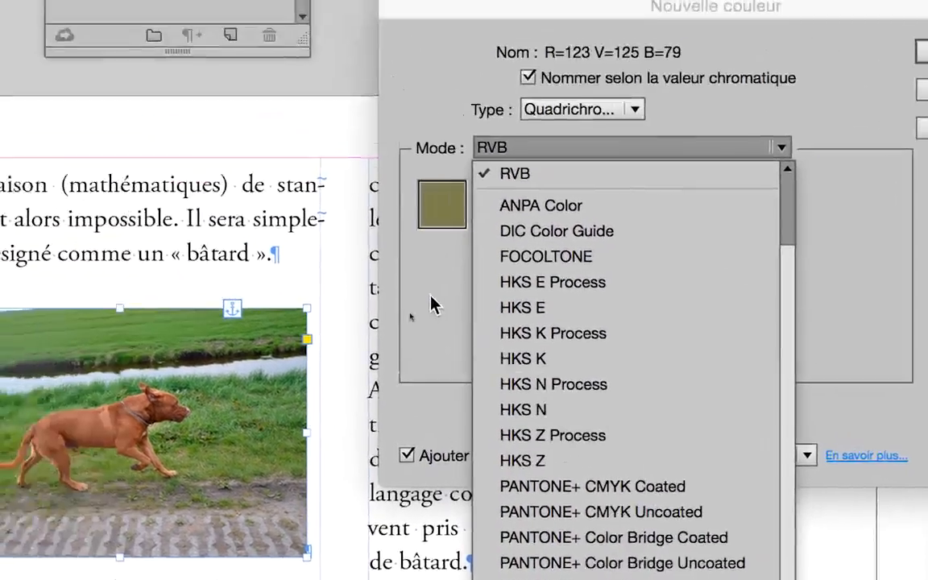
left_click(475, 126)
left_click(530, 150)
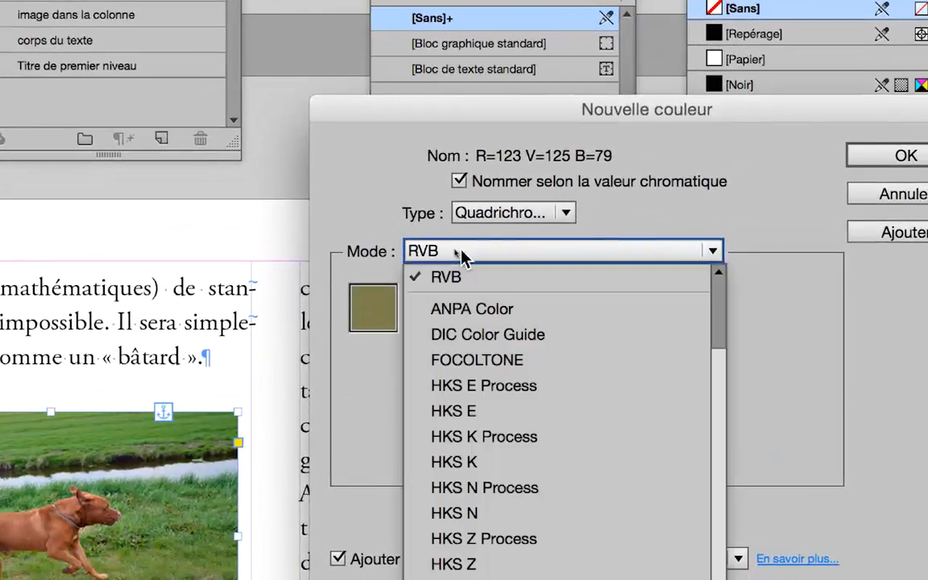
scroll(460, 258, "up", 2)
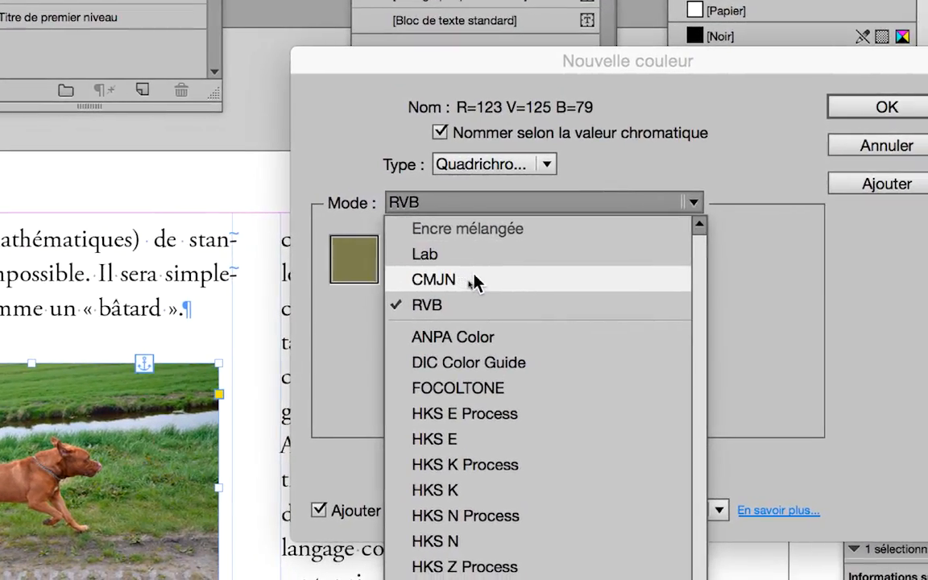
left_click(473, 279)
left_click(467, 208)
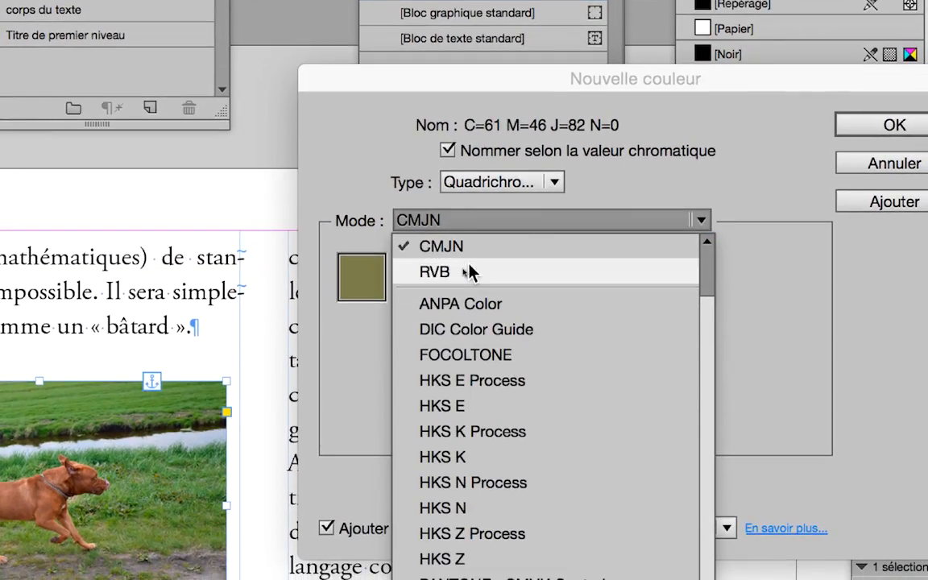
scroll(470, 274, "up", 2)
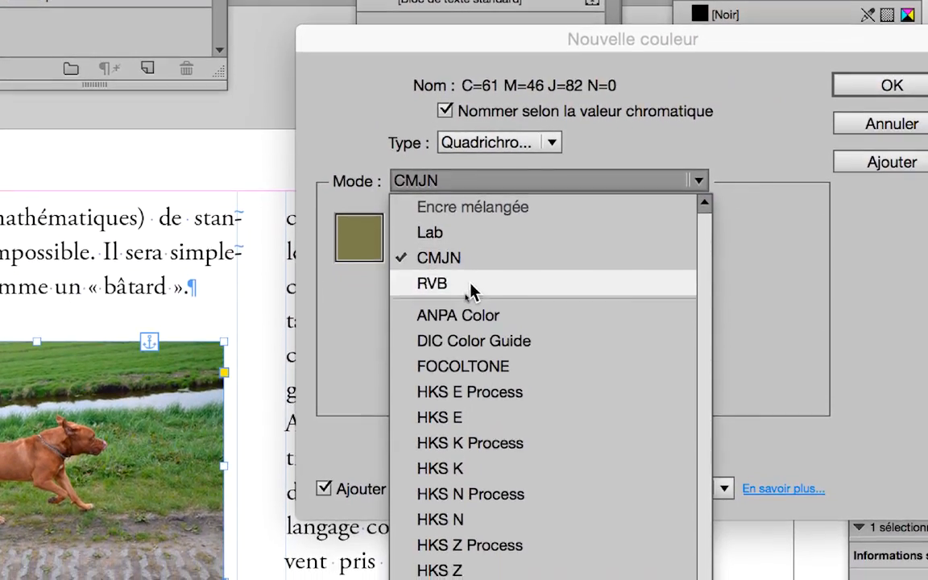
Step: Switch the new colour to RVB with red at 240, create the swatch, and enlarge the swatch list
left_click(472, 322)
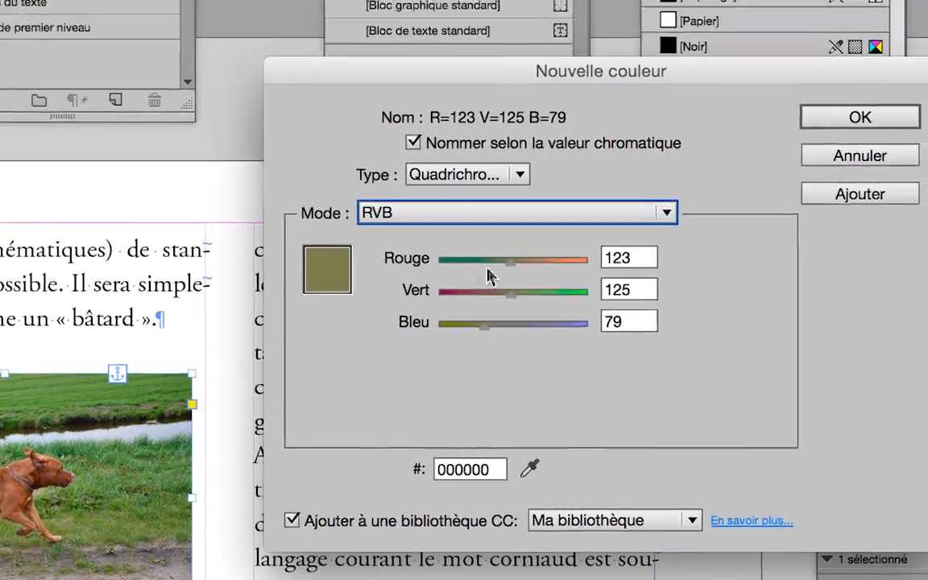
left_click_drag(510, 261, 565, 272)
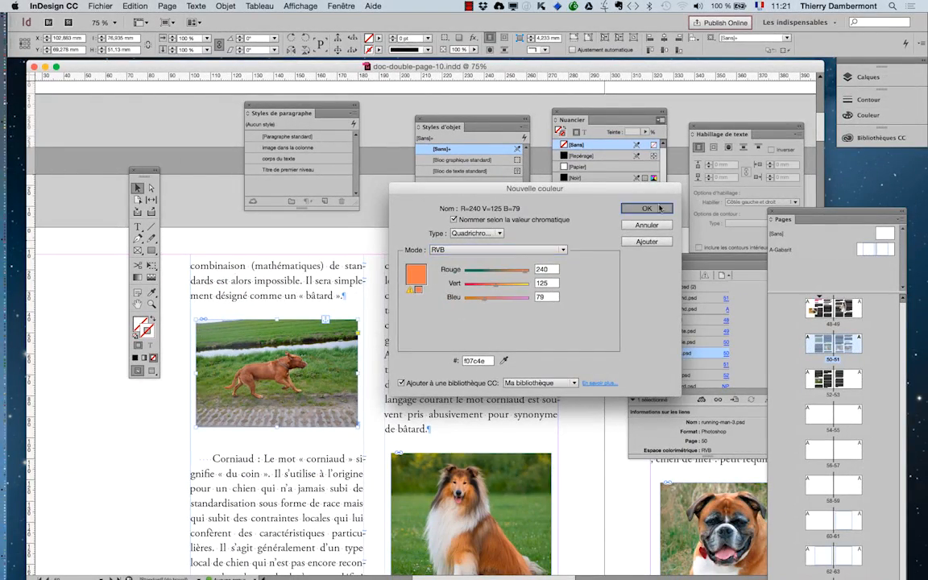
left_click(646, 208)
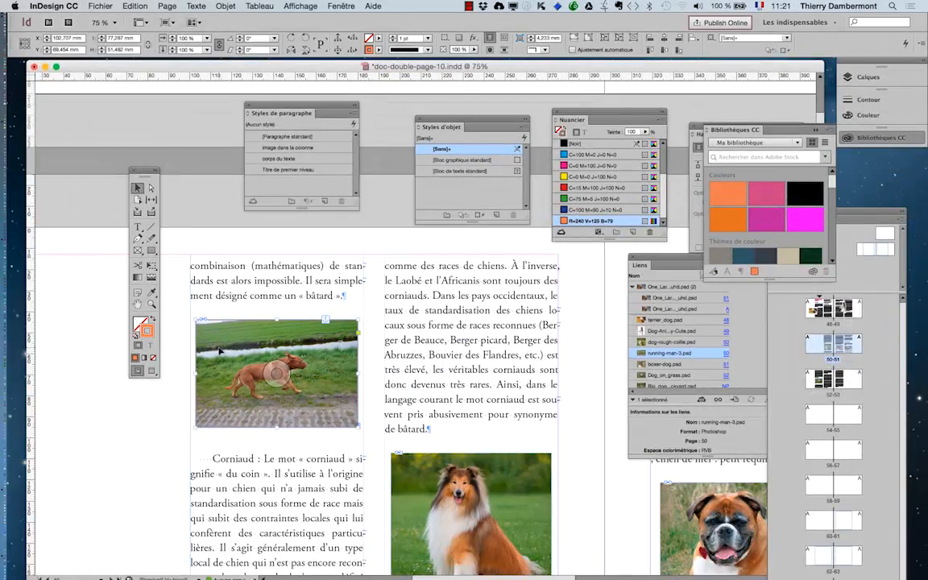
left_click_drag(667, 234, 667, 298)
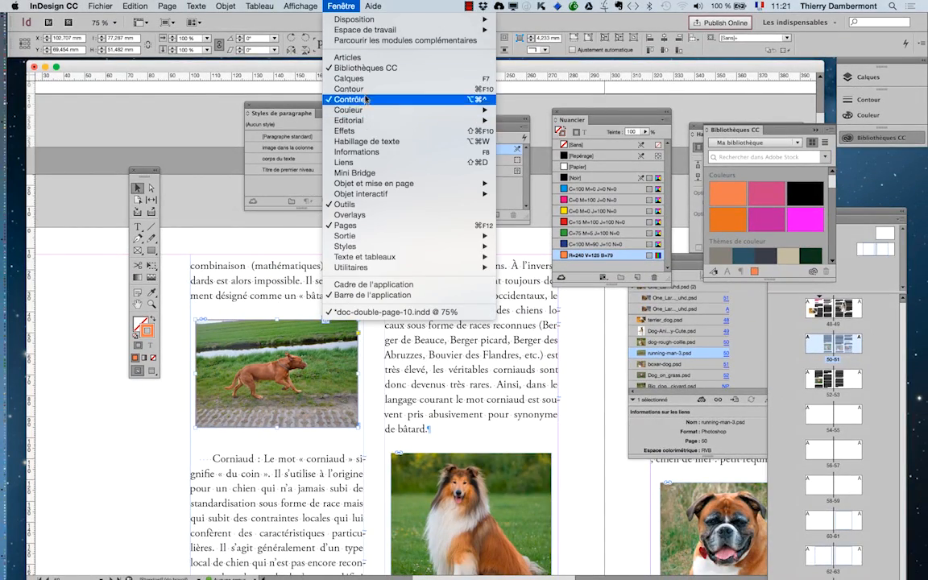
Step: Display the stroke settings (Contour) beside the running dog image and set its stroke weight to 5 pt
left_click(367, 90)
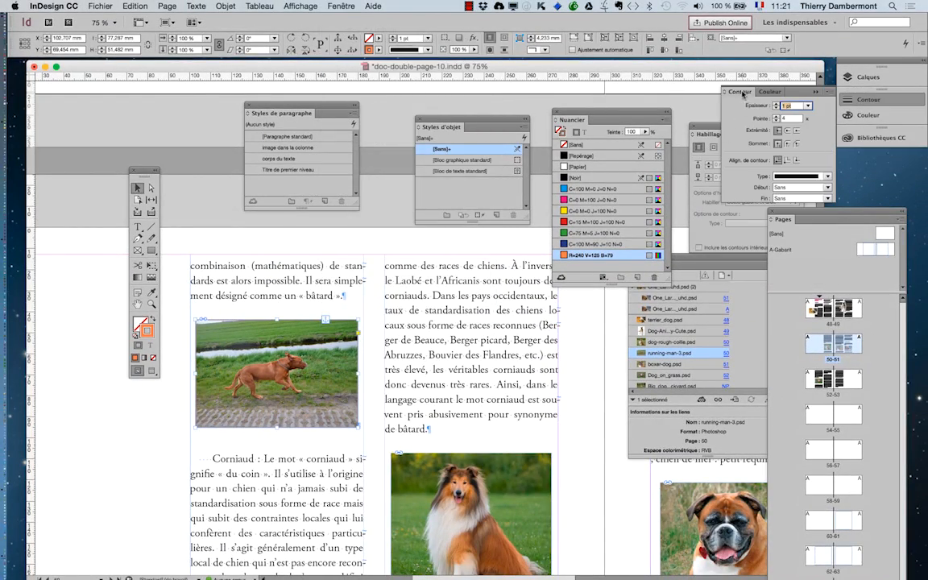
left_click_drag(742, 93, 403, 270)
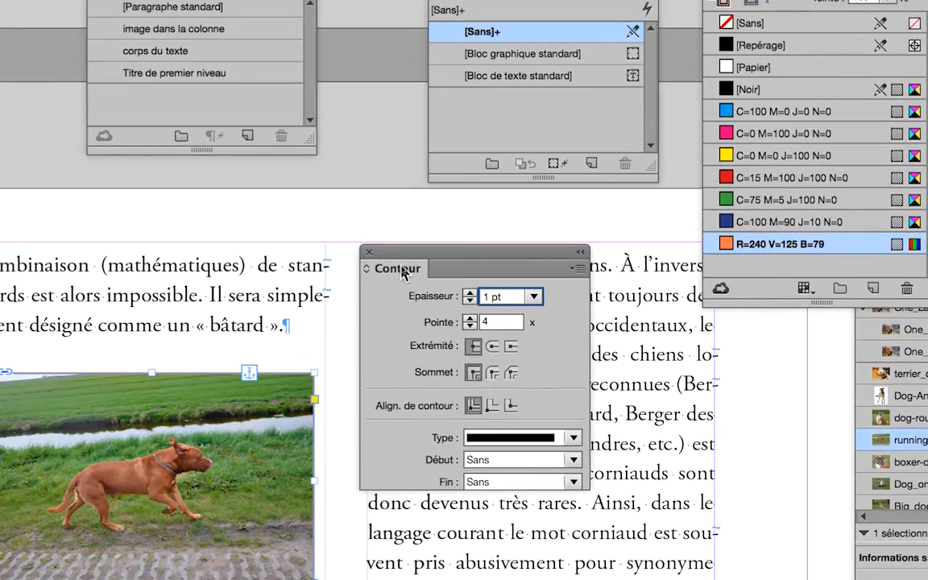
left_click(469, 292)
left_click(469, 292)
left_click(469, 292)
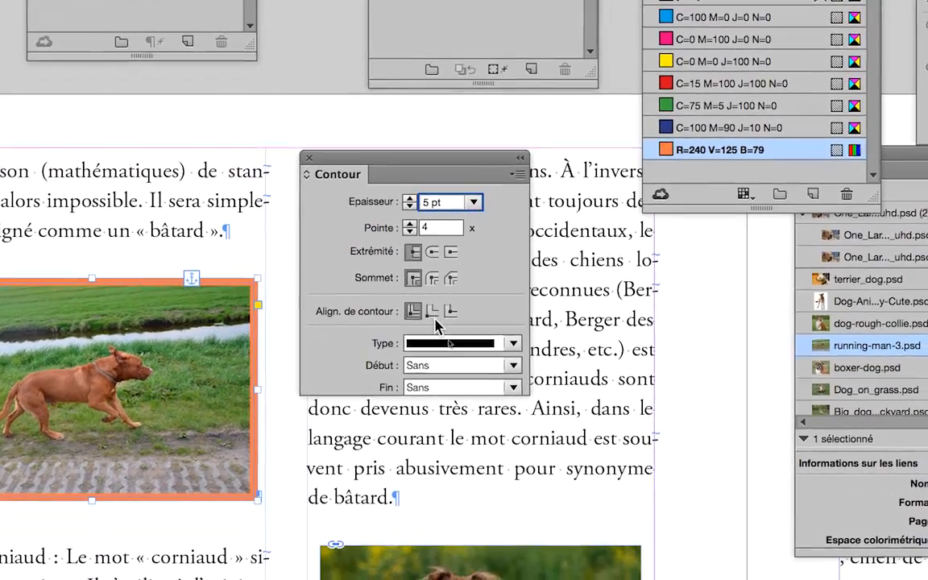
Step: Compare the outside, centre and inside stroke alignments on the running dog frame and keep the stroke aligned to the inside
left_click(435, 316)
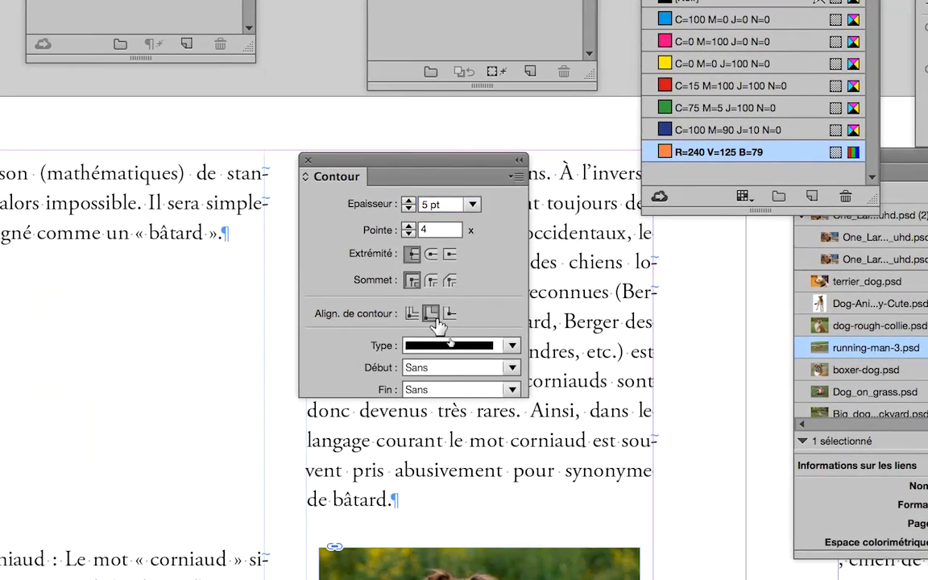
left_click(444, 317)
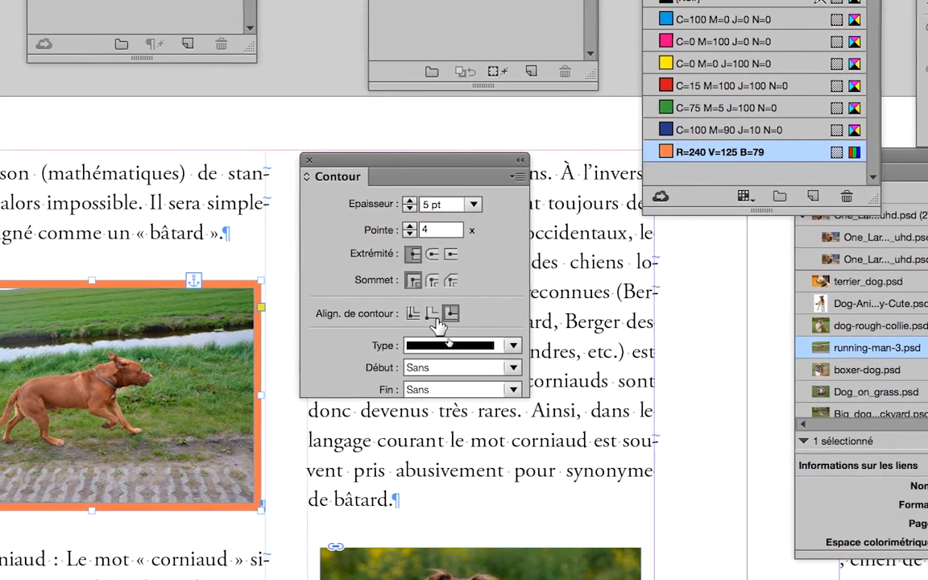
left_click(428, 316)
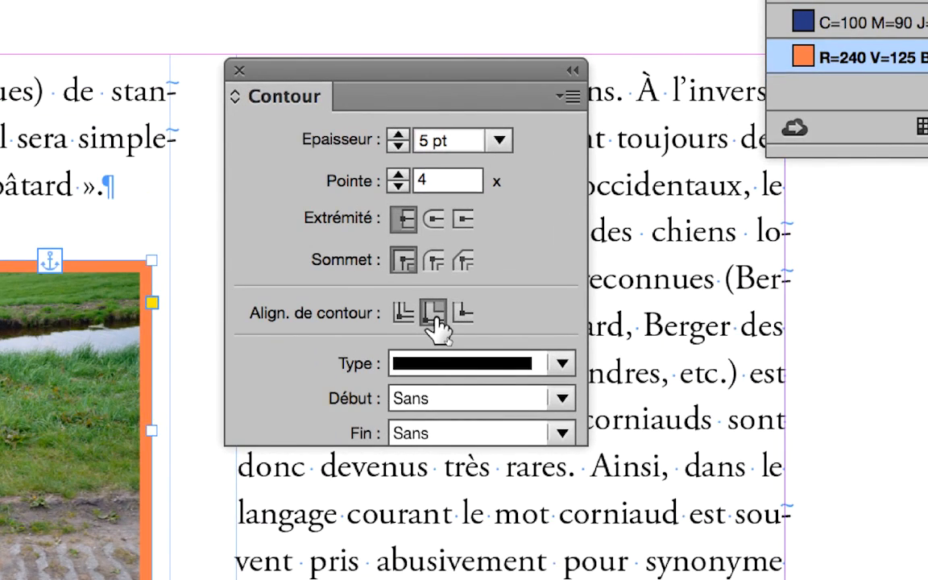
left_click(407, 314)
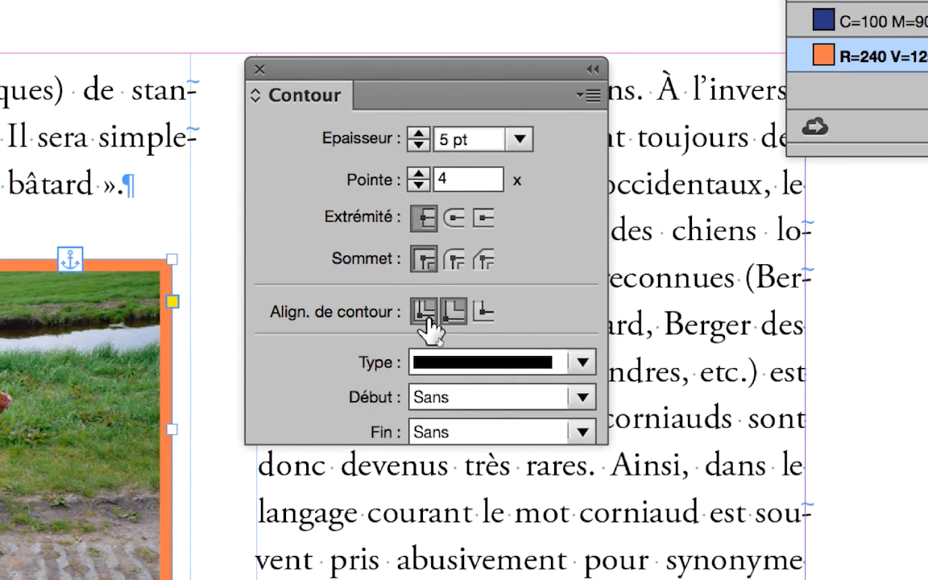
left_click(453, 313)
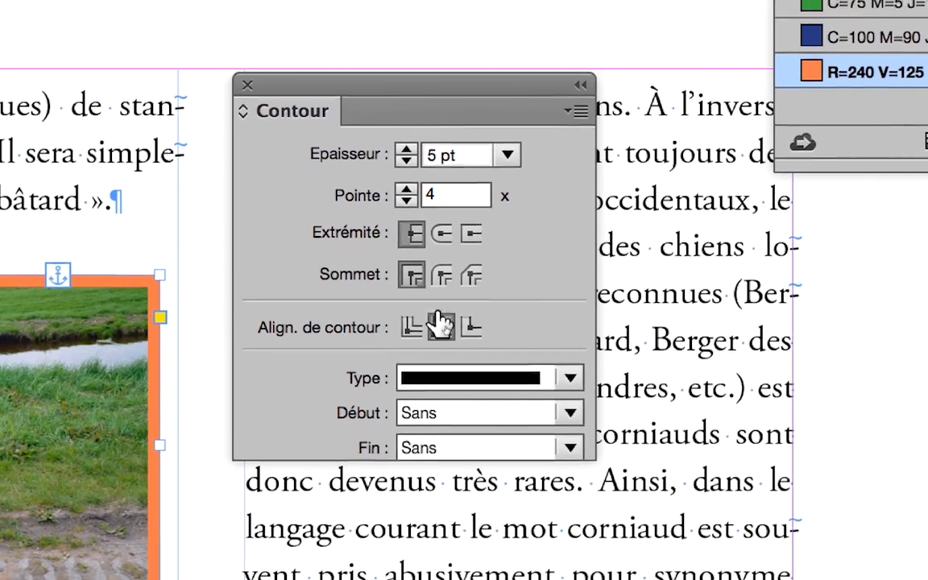
Step: Try round corner joins on the frame's stroke and return to mitred joins
left_click(436, 258)
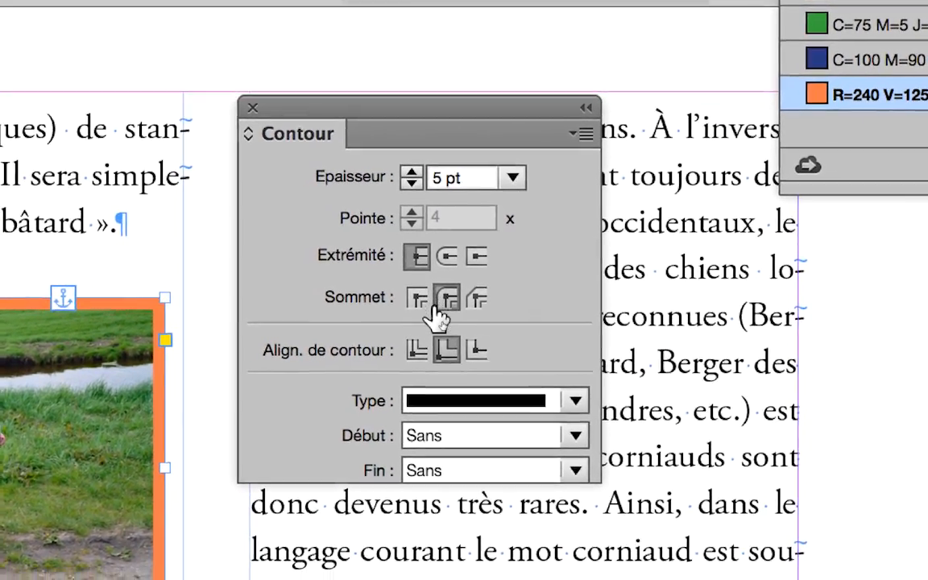
left_click(420, 311)
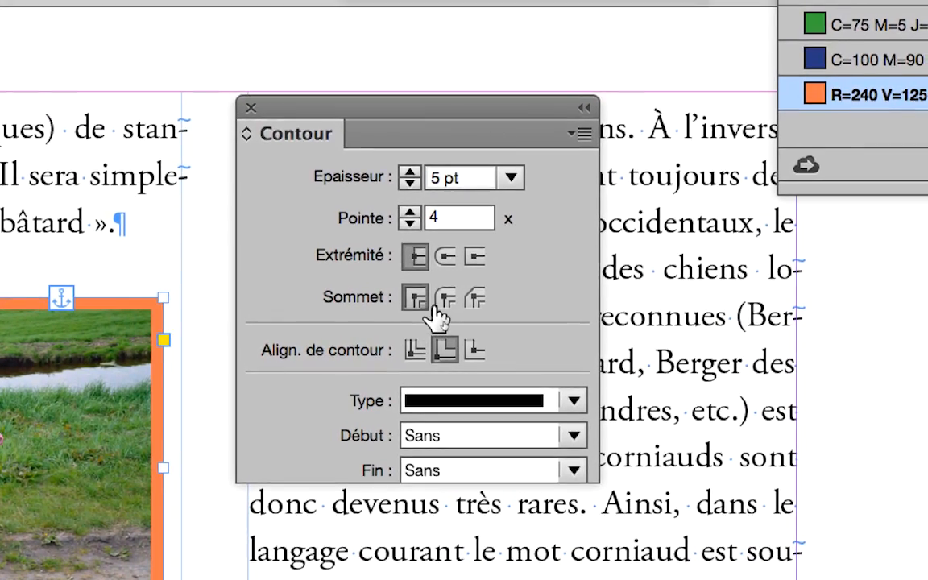
left_click(455, 295)
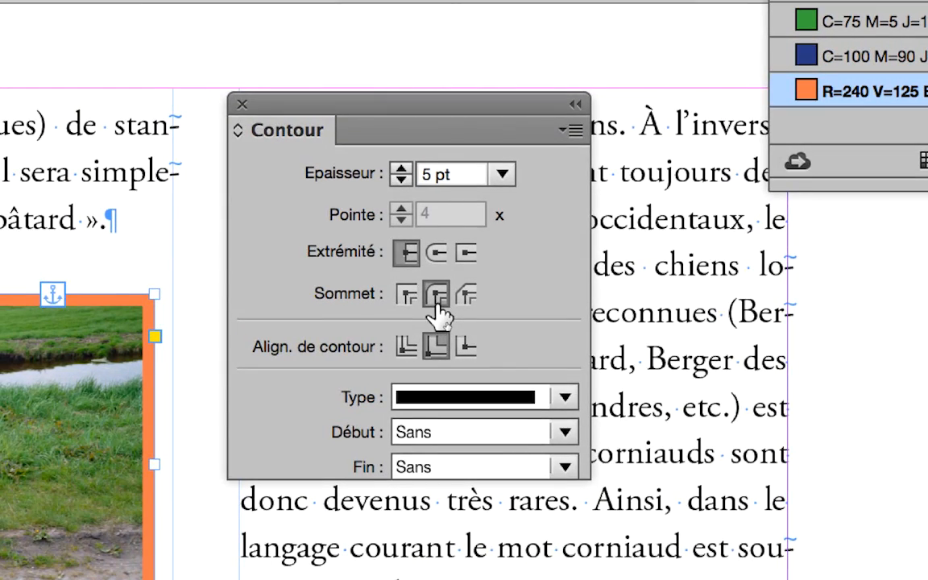
left_click(407, 295)
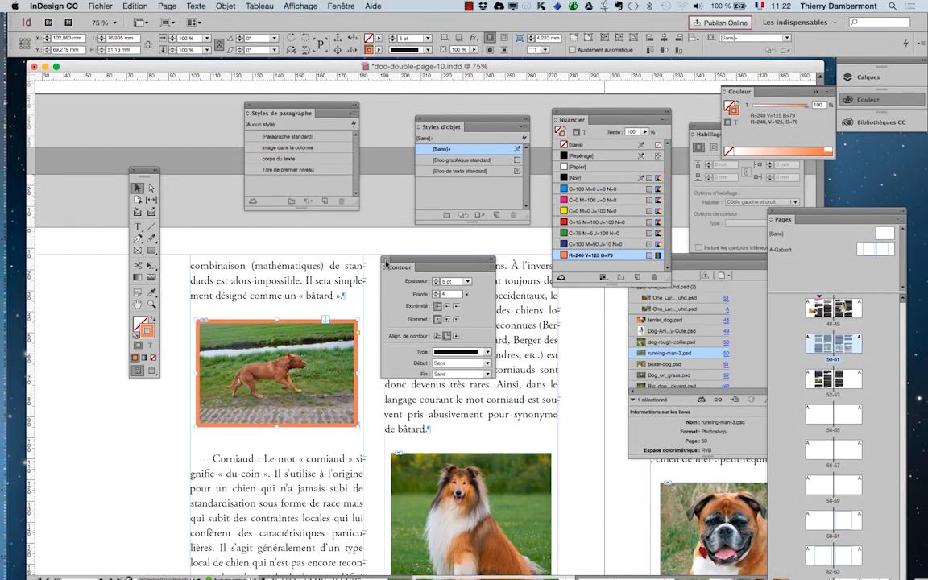
Step: Close the stroke settings, deselect the running dog image, and view the page at 100 %
left_click(386, 261)
left_click(142, 409)
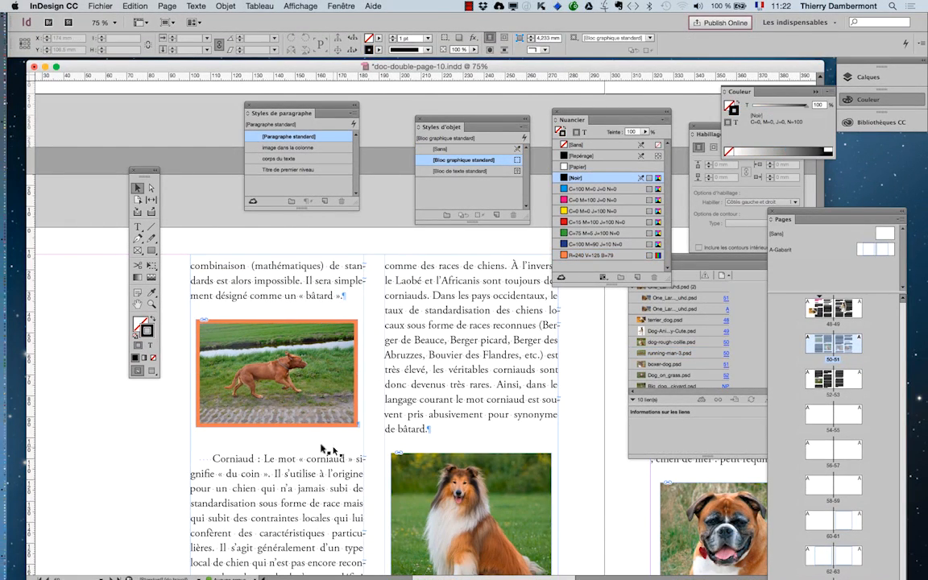
key("super+1")
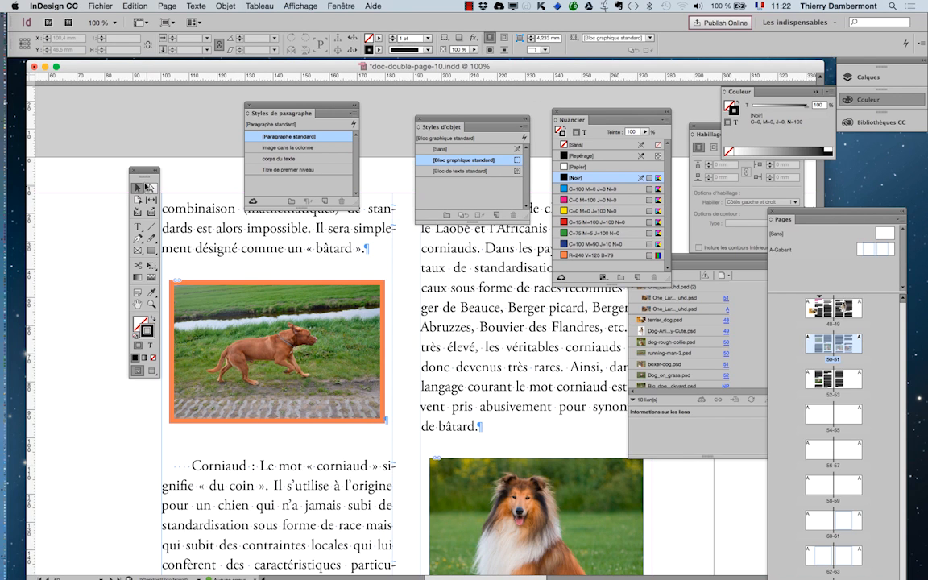
Step: Move the toolbox and the colour swatches (Nuancier) clear, and open the orange R=240 V=125 B=79 swatch's options with preview enabled
left_click_drag(136, 171, 90, 158)
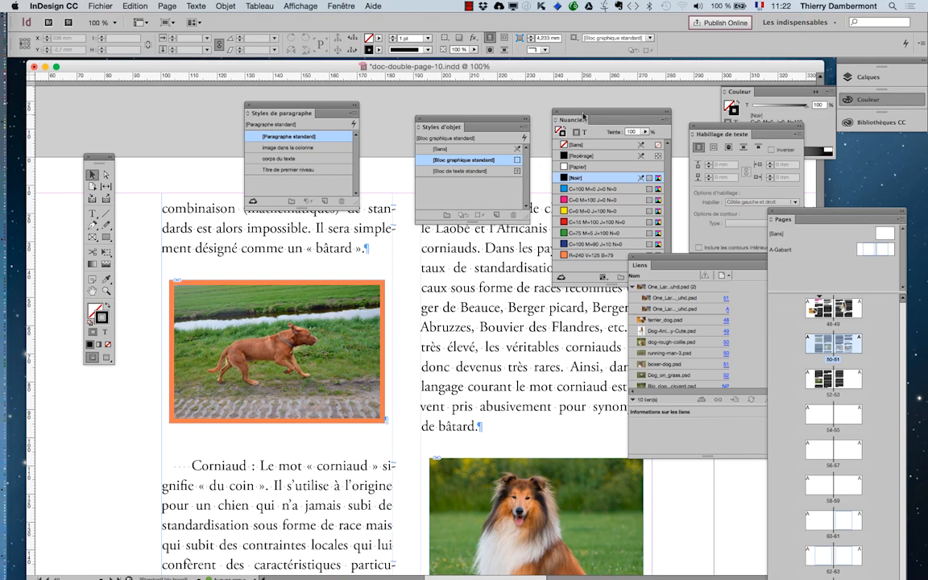
left_click_drag(583, 115, 472, 247)
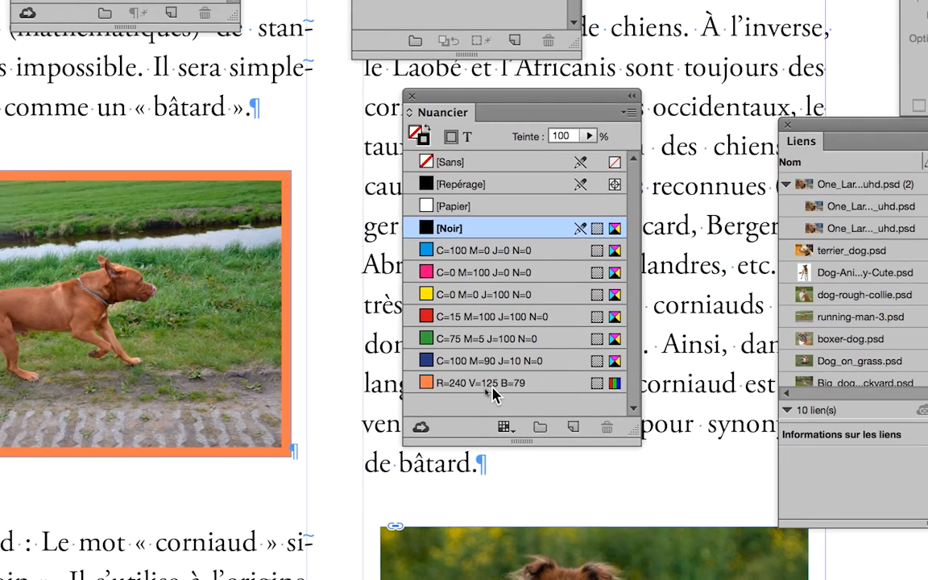
left_click(484, 390)
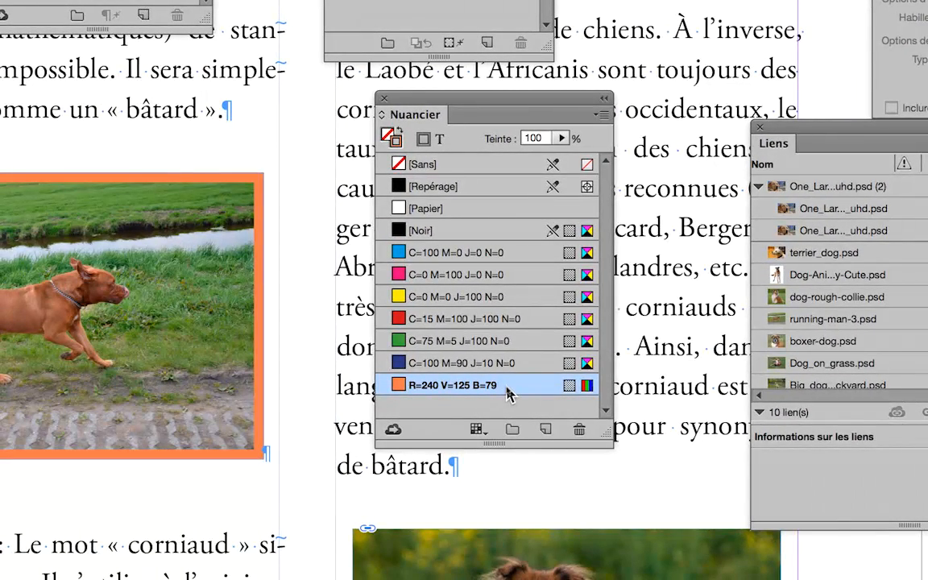
double_click(508, 385)
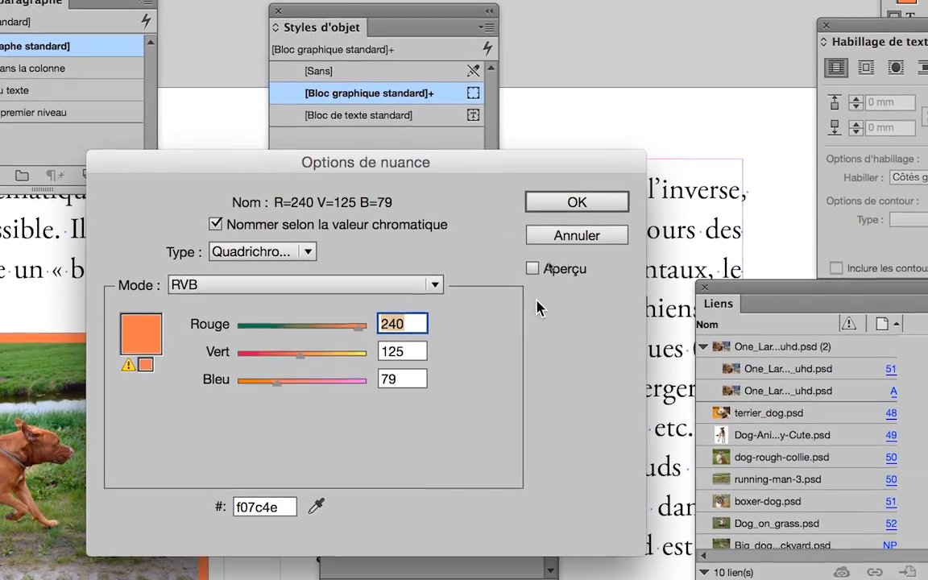
left_click(532, 276)
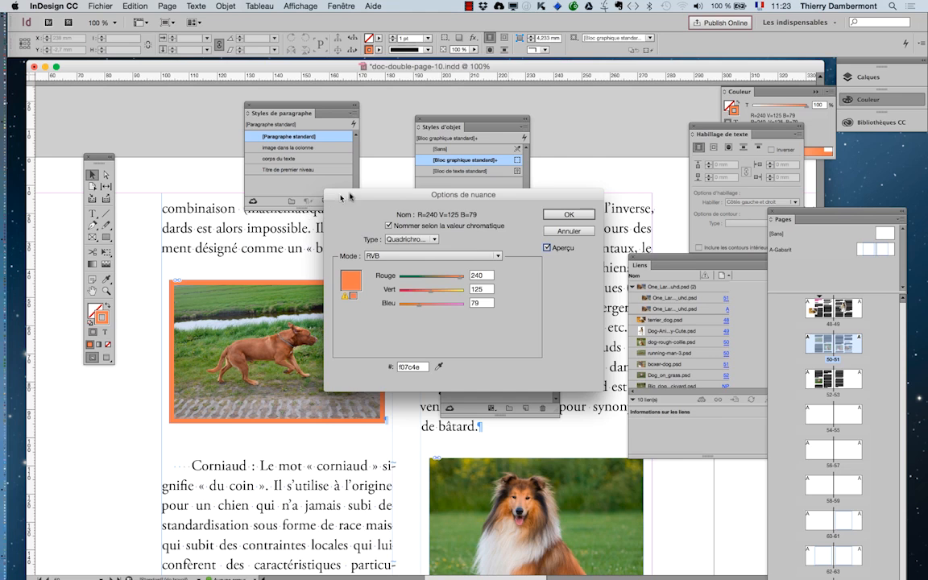
Step: Shift the orange swatch through green and teal to a pink with red 200, green 53 and blue 152, keeping the framed image in view
left_click_drag(349, 196, 455, 247)
left_click_drag(566, 329, 523, 329)
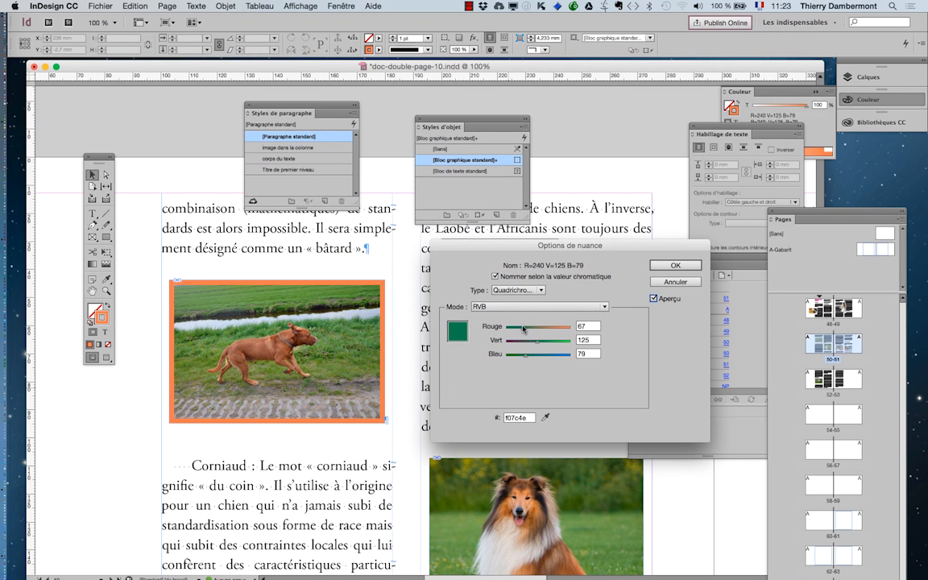
left_click(557, 344)
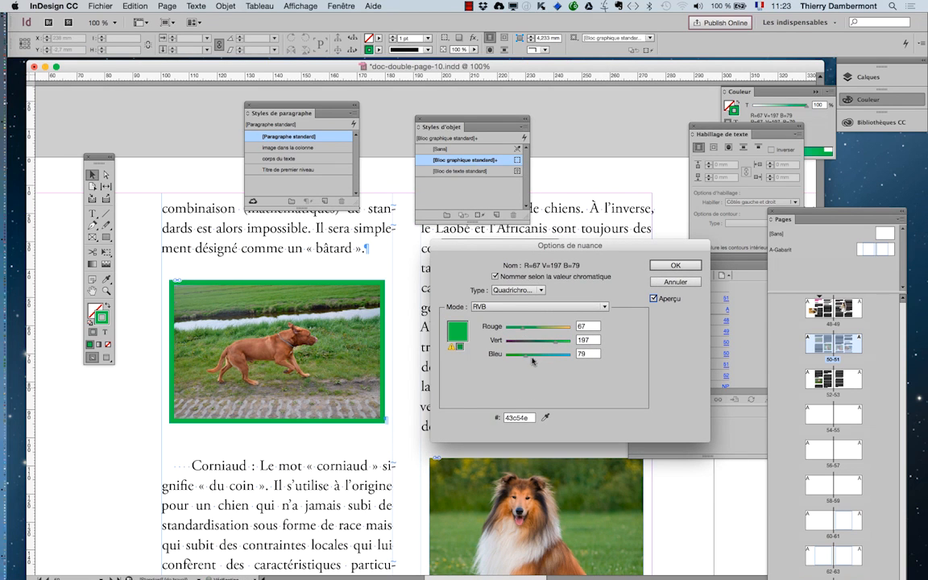
left_click(544, 356)
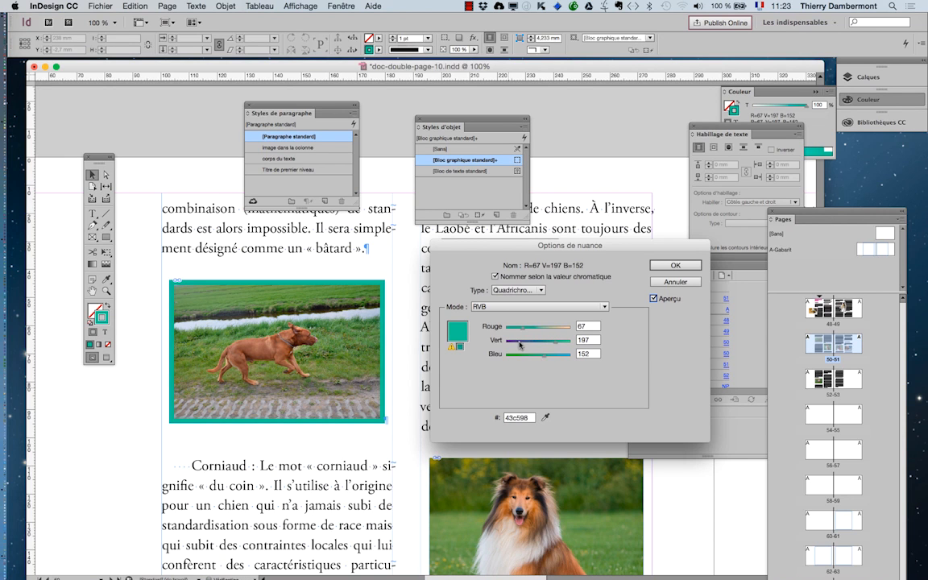
left_click(519, 343)
left_click(555, 328)
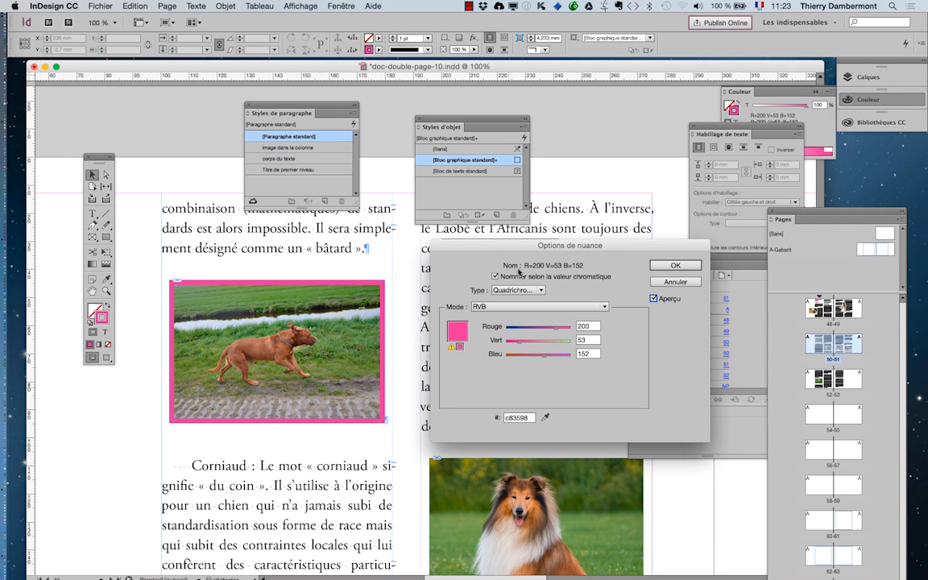
Step: Uncover the swatch list, set the edited swatch's green value to 202, and accept the new colour
left_click_drag(500, 247, 638, 148)
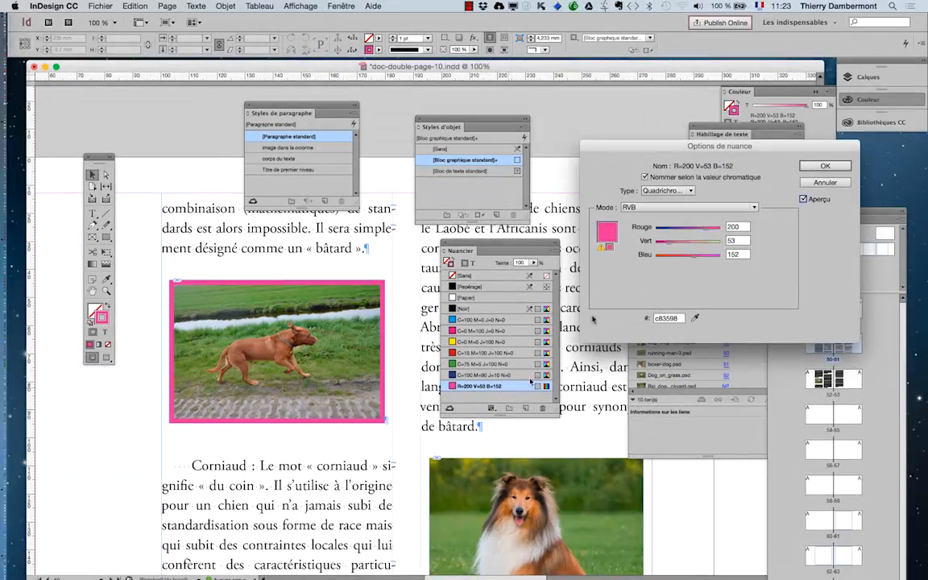
left_click(702, 239)
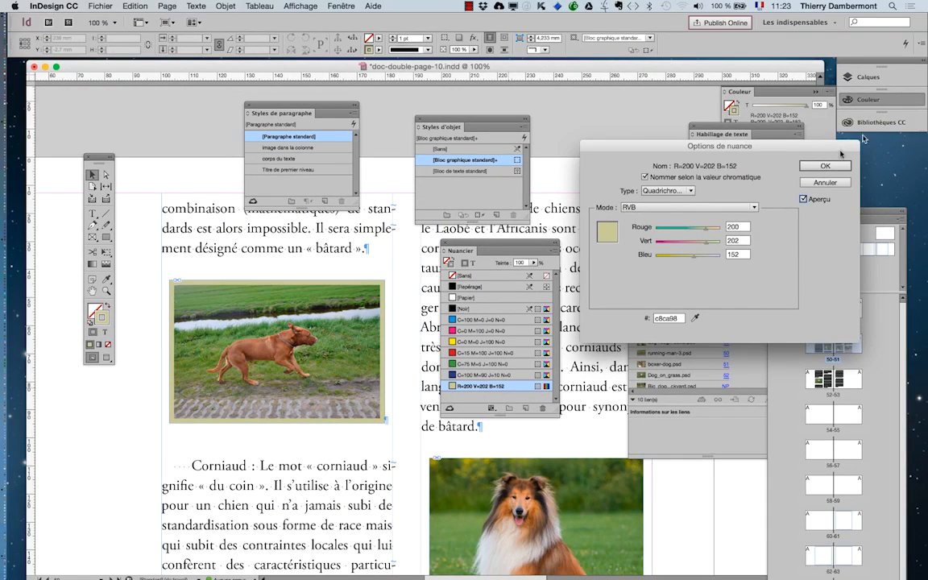
left_click(825, 165)
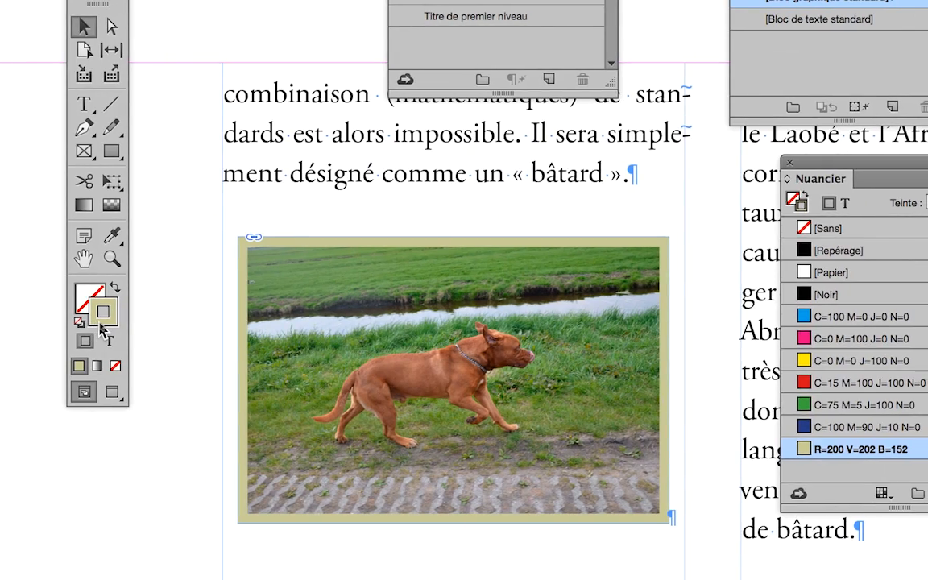
Step: Inspect the current stroke colour in the colour picker and cancel without changing it
double_click(100, 324)
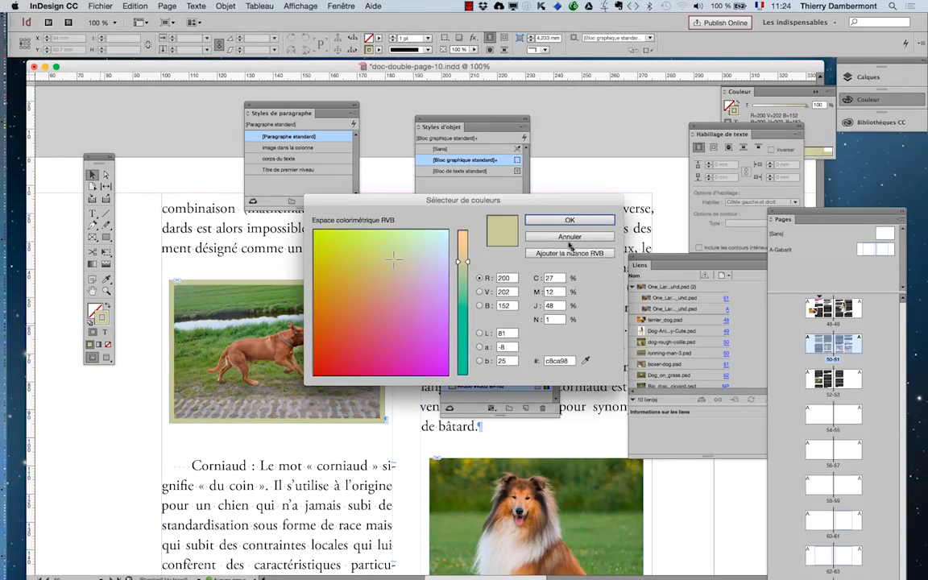
left_click(569, 239)
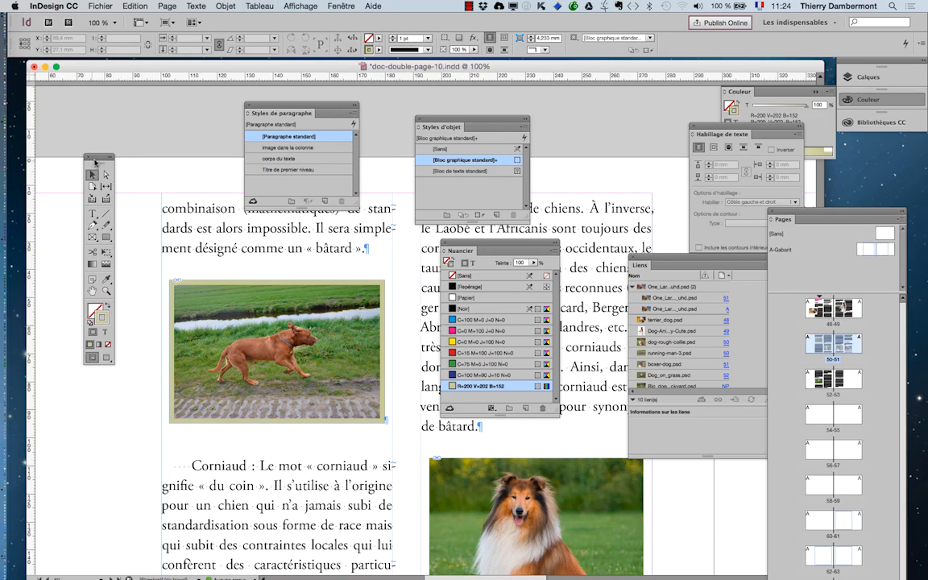
Step: Move the toolbox onto the pasteboard above the page and reposition the colour swatches (Nuancier)
left_click_drag(94, 162, 70, 105)
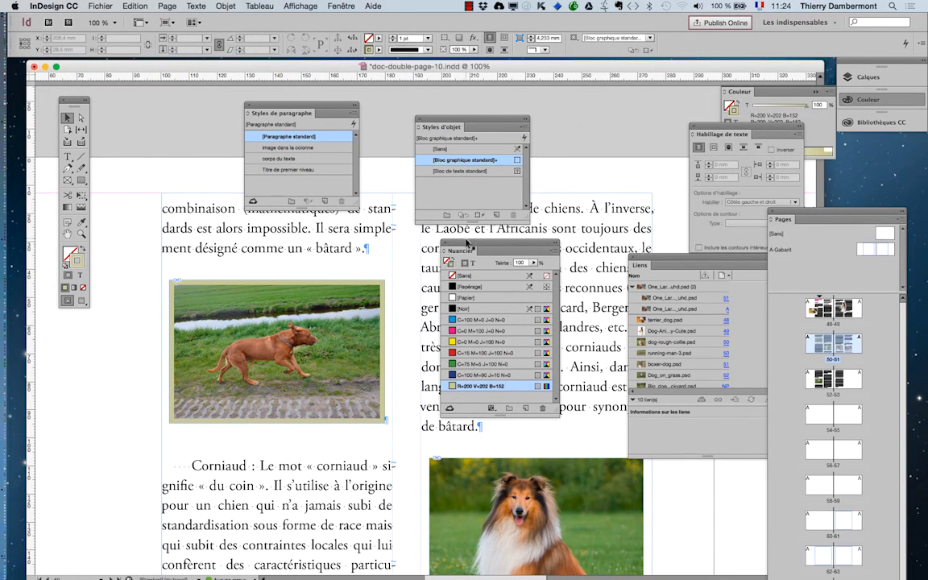
mouse_move(466, 244)
left_mouse_down()
mouse_move(596, 134)
mouse_move(539, 202)
mouse_move(465, 245)
left_mouse_up()
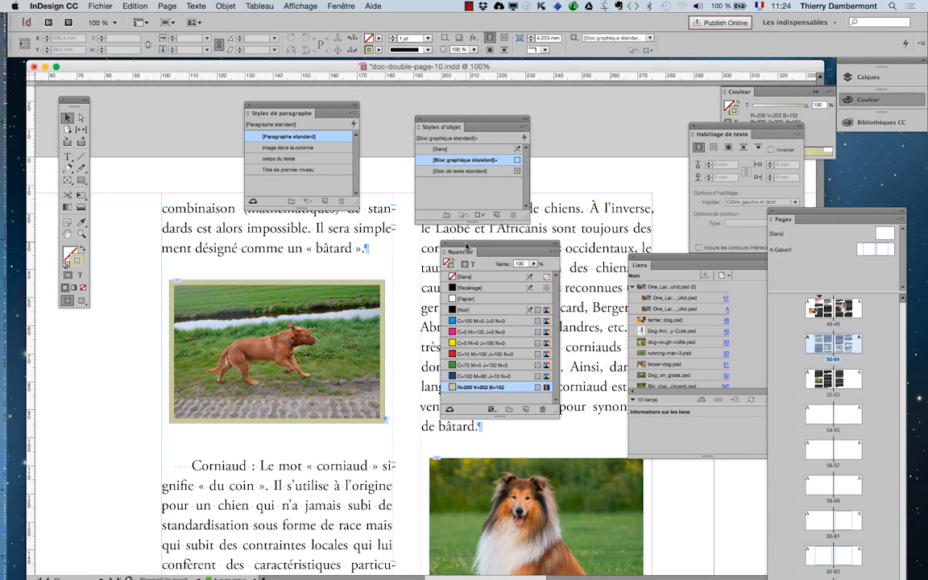